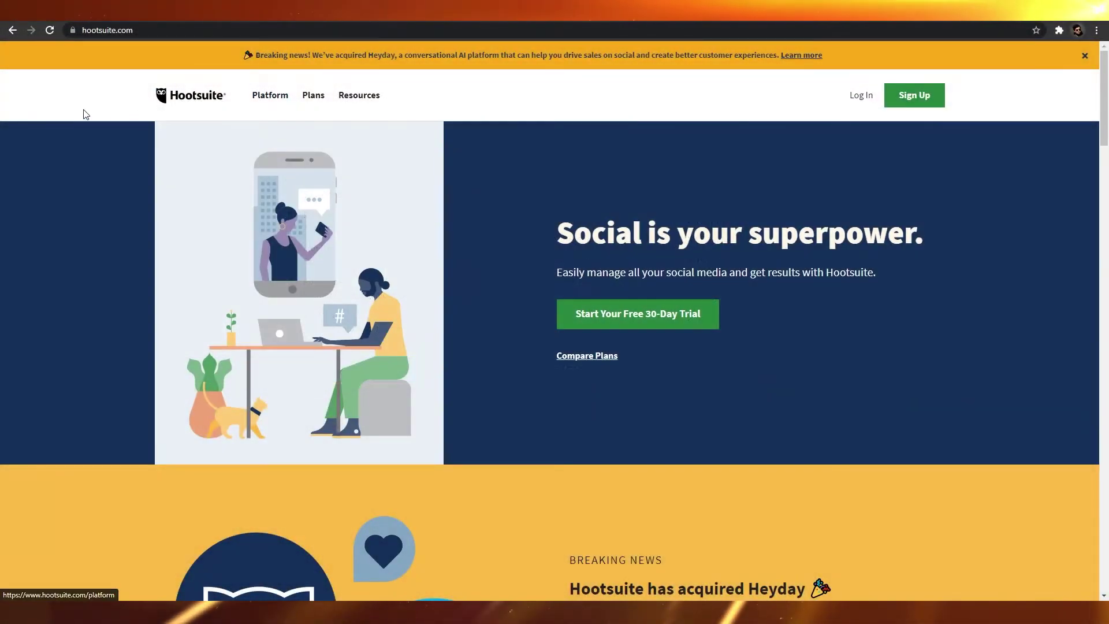
- Begin signing up for Hootsuite from the homepage
scroll(94, 126, "down", 1)
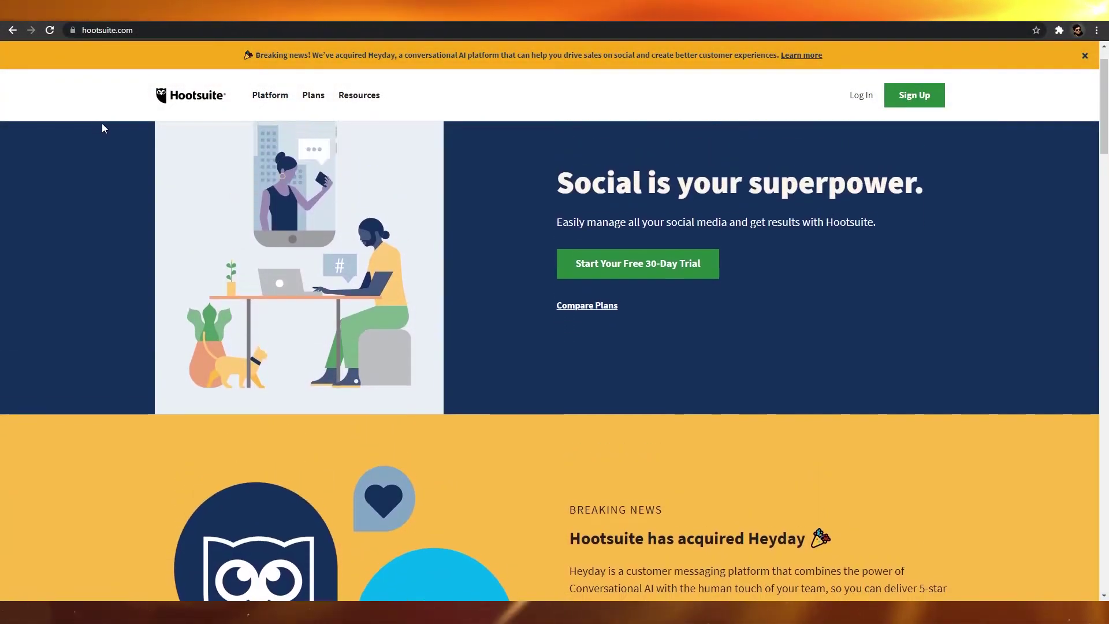
scroll(103, 128, "up", 1)
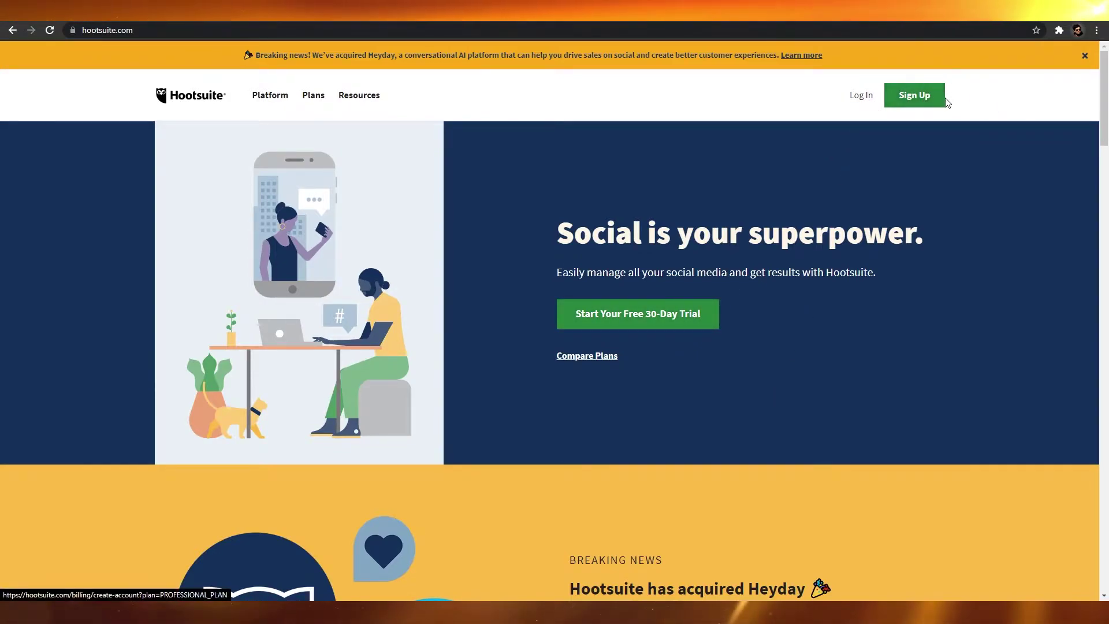
left_click(627, 319)
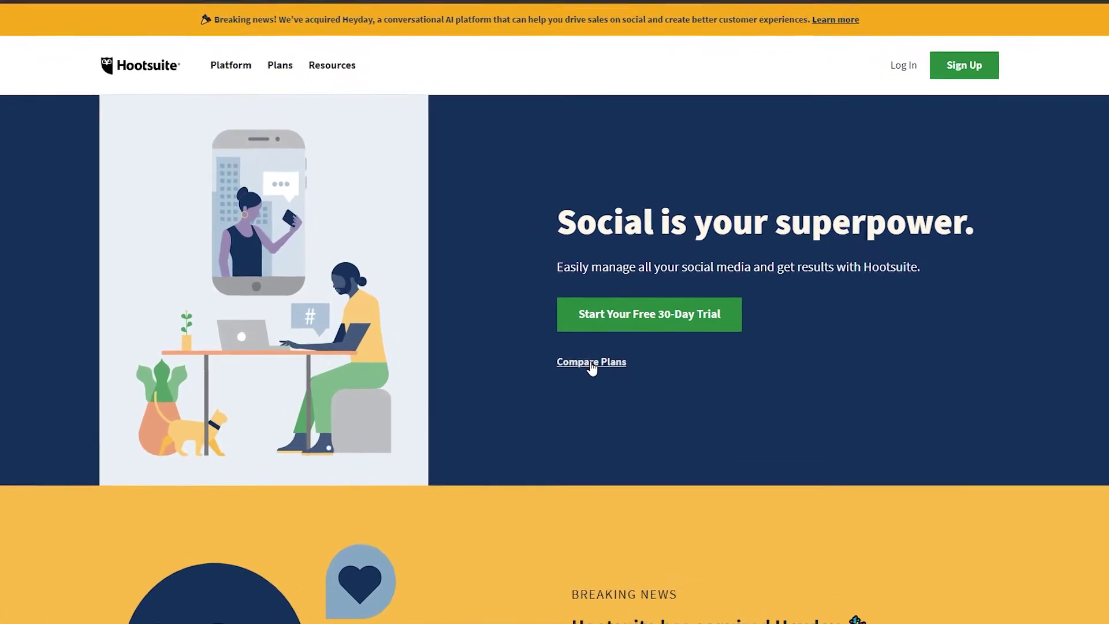
- Compare the Professional, Team, Business and Enterprise plans' prices and features
left_click(592, 363)
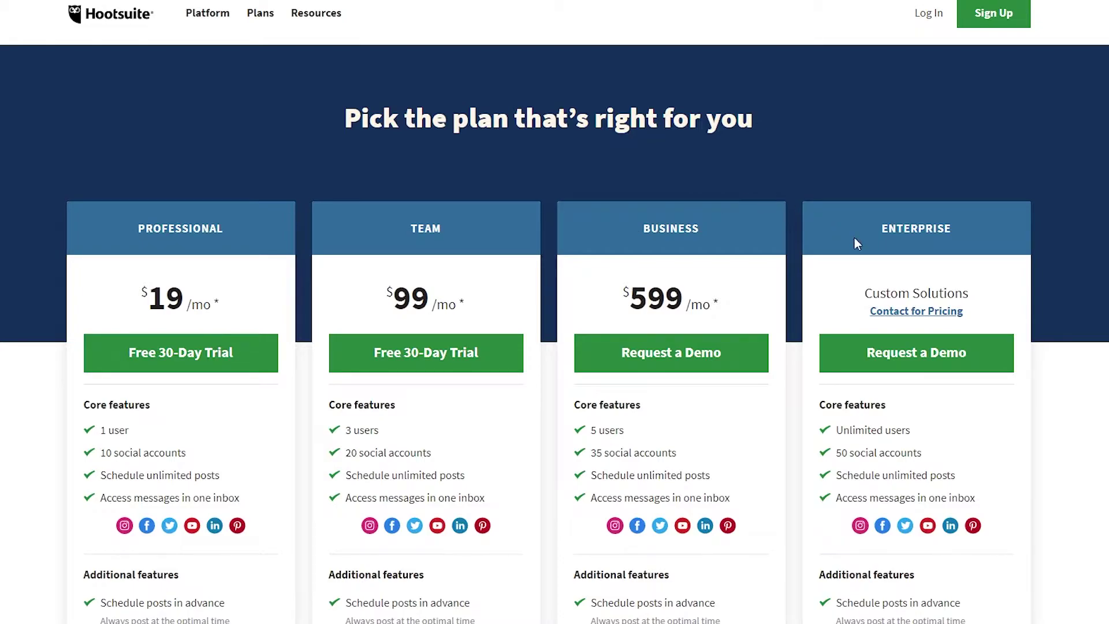
scroll(156, 315, "down", 1)
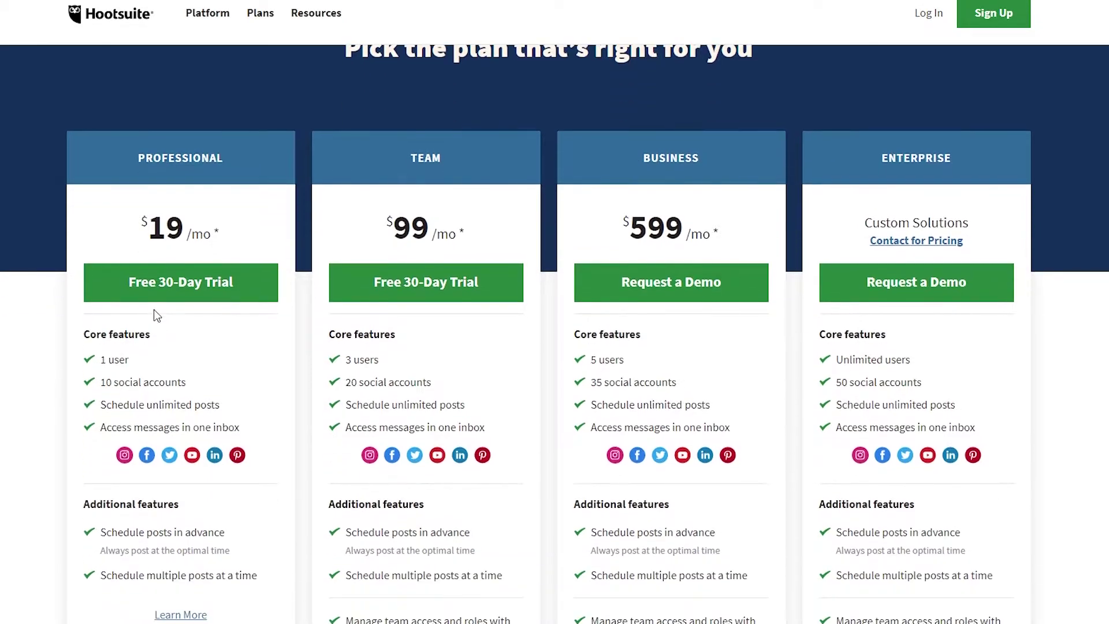
scroll(111, 320, "down", 1)
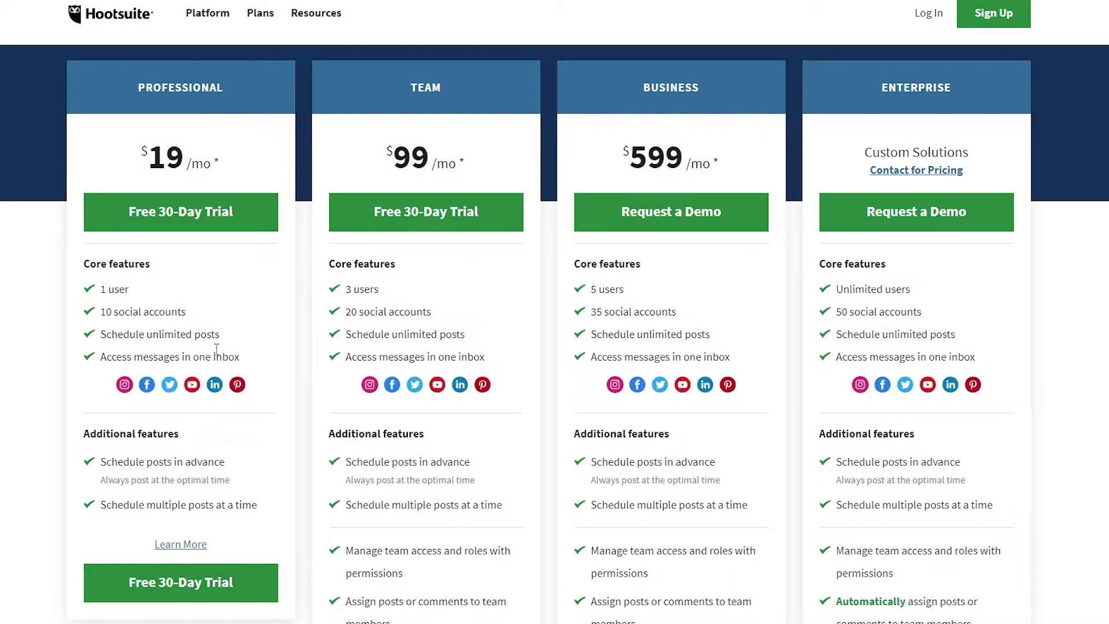
scroll(217, 349, "up", 2)
scroll(216, 359, "down", 2)
scroll(213, 379, "down", 2)
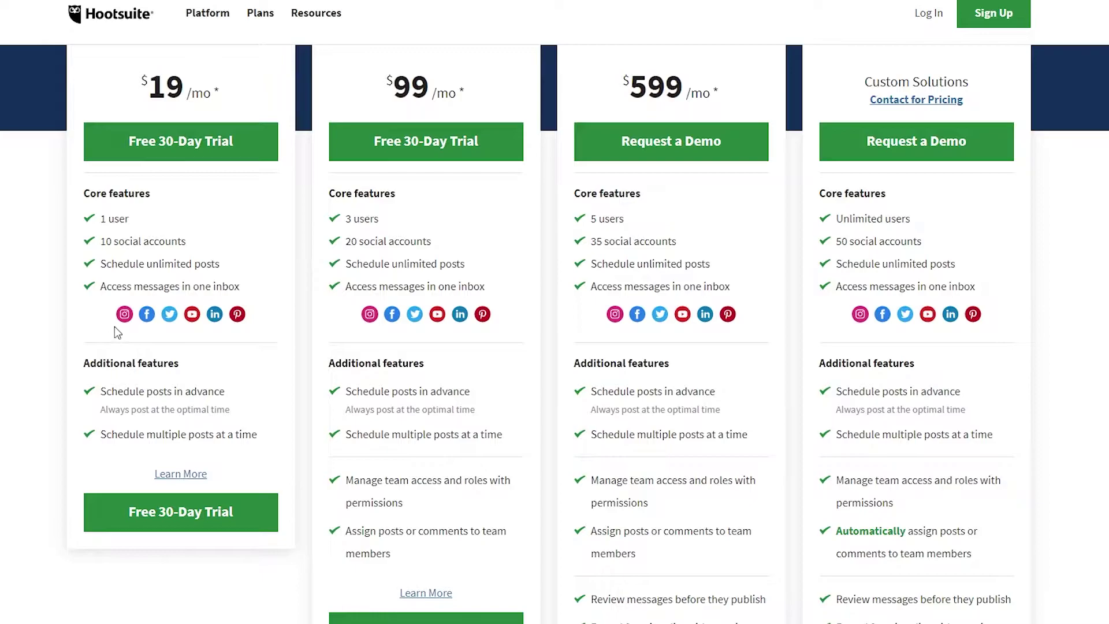
scroll(237, 324, "up", 2)
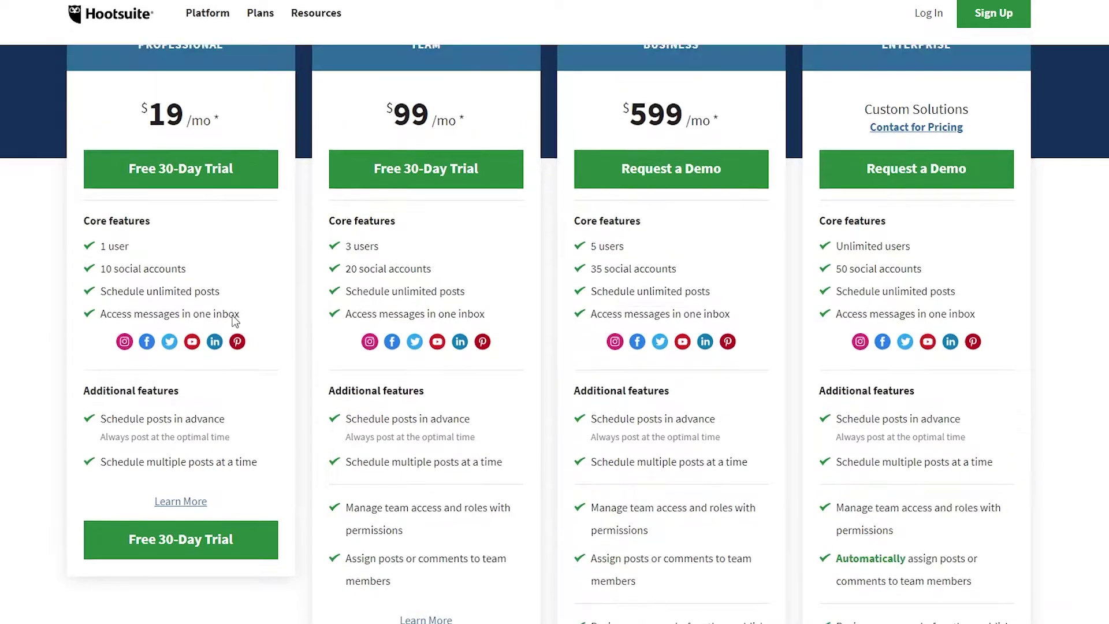
scroll(416, 159, "down", 2)
scroll(411, 157, "up", 2)
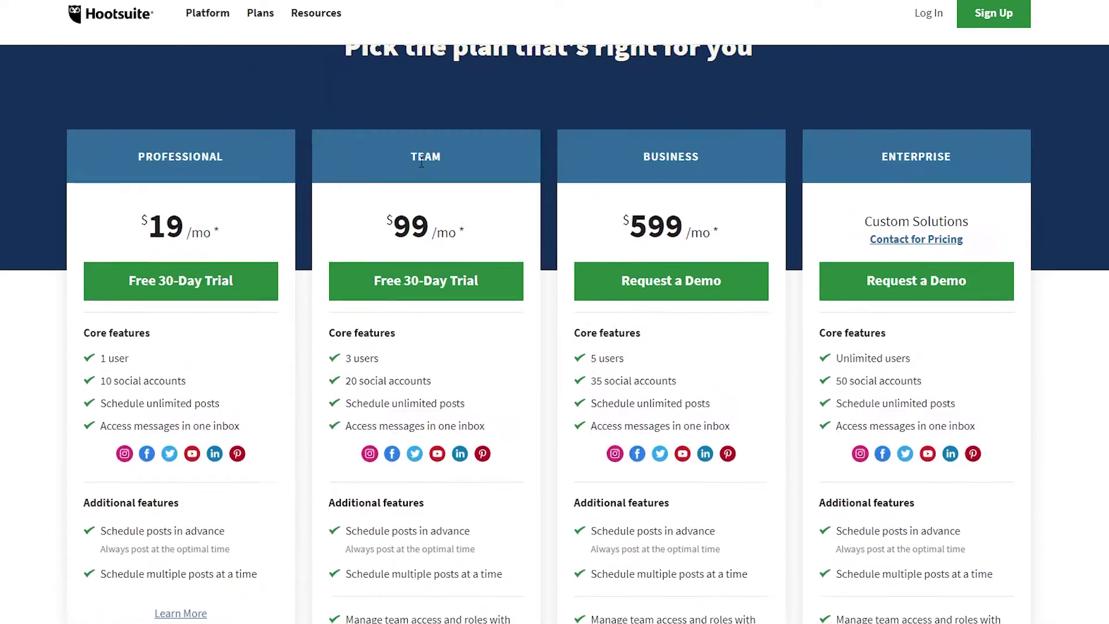
scroll(407, 157, "down", 2)
scroll(425, 140, "up", 2)
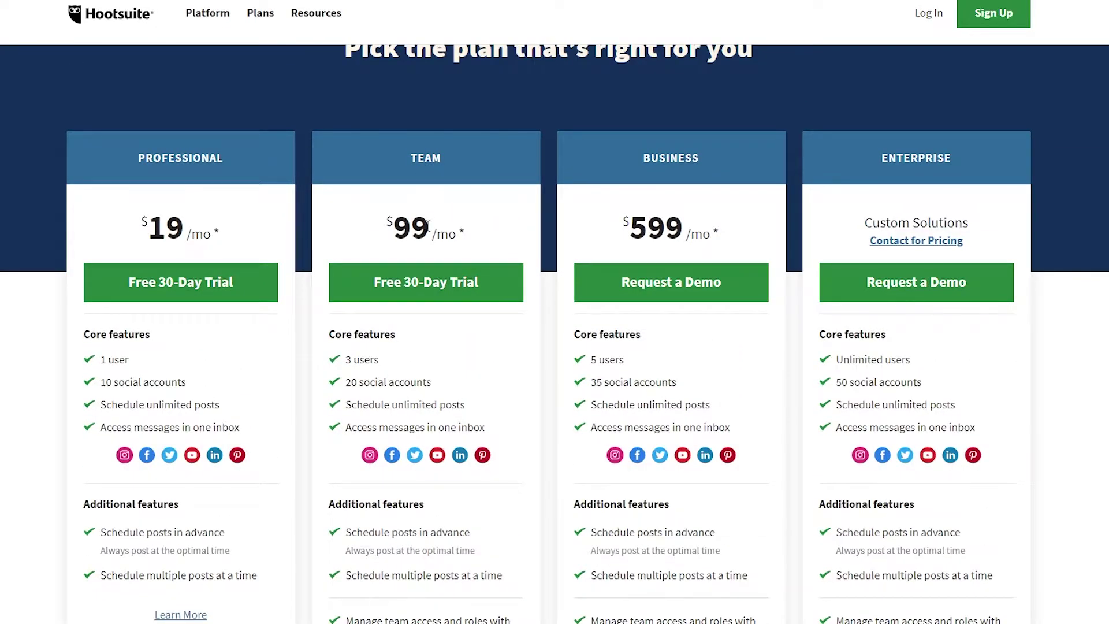
scroll(427, 225, "down", 2)
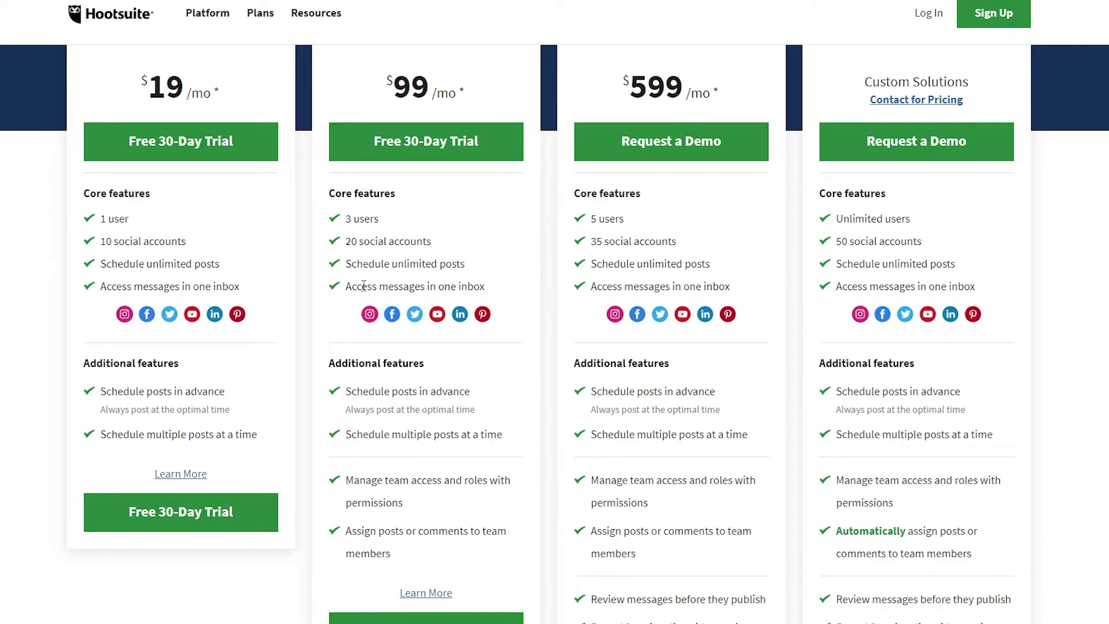
scroll(488, 291, "down", 2)
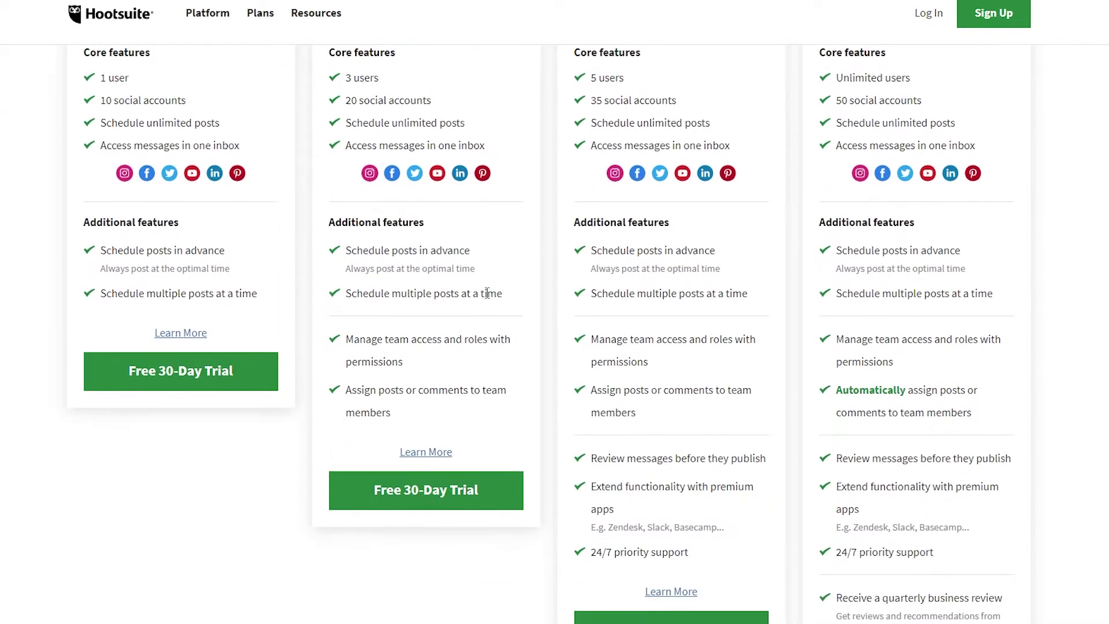
scroll(366, 245, "down", 2)
scroll(365, 245, "up", 1)
scroll(451, 231, "up", 2)
scroll(670, 232, "up", 2)
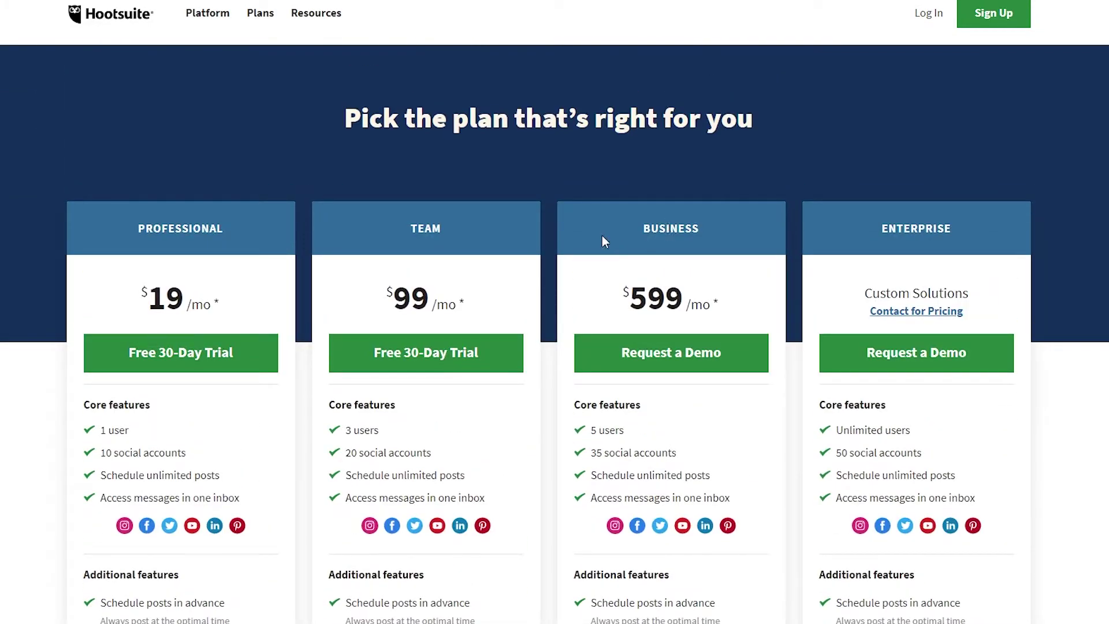
scroll(319, 272, "down", 2)
scroll(218, 262, "up", 2)
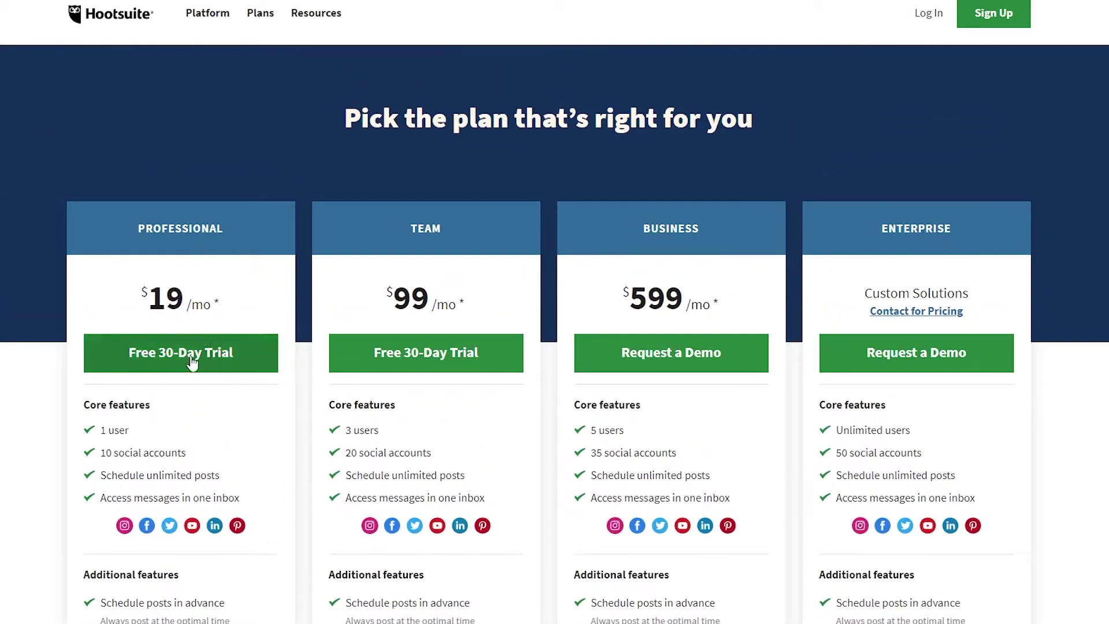
scroll(181, 350, "down", 2)
scroll(181, 350, "down", 2)
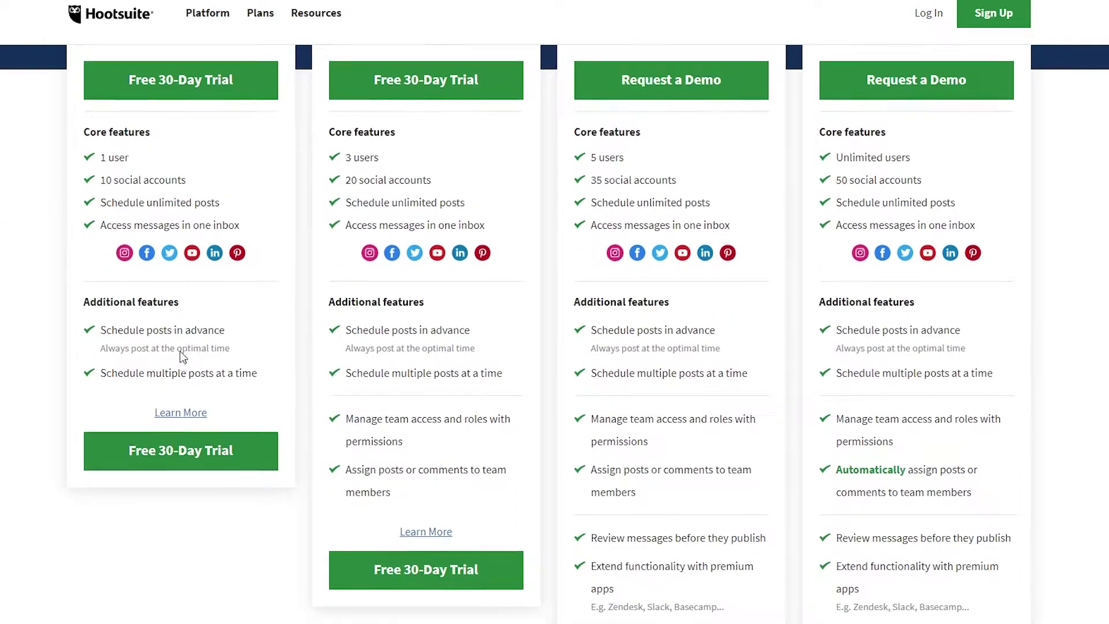
scroll(188, 335, "up", 3)
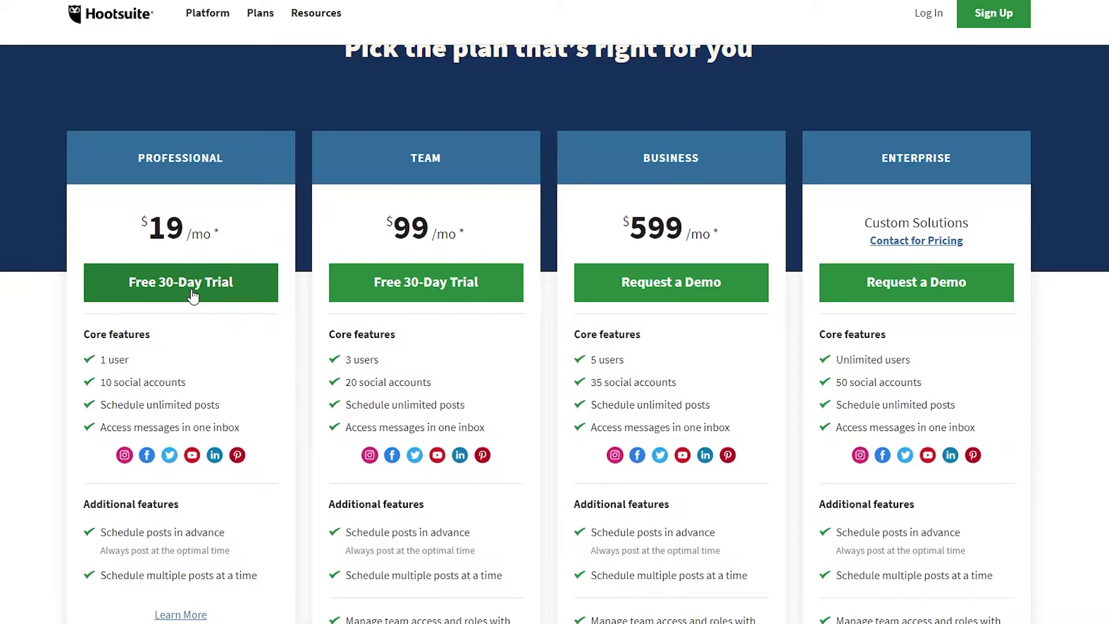
- Start the Professional 30-day free trial and complete the sign-up and billing form
left_click(192, 294)
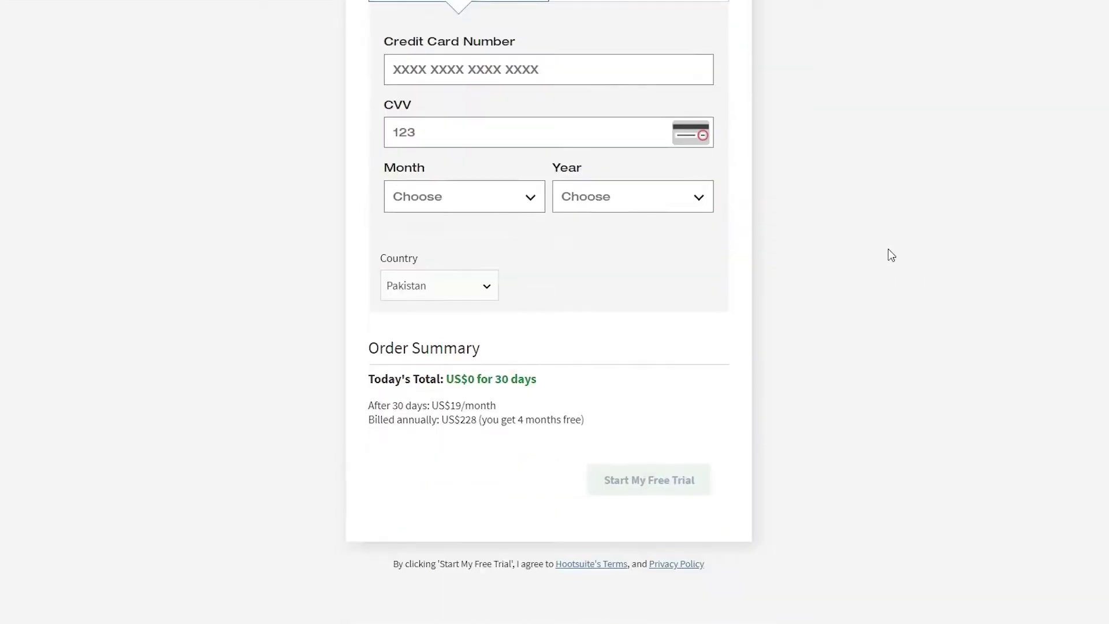
scroll(886, 250, "up", 6)
scroll(884, 257, "up", 6)
scroll(883, 261, "down", 5)
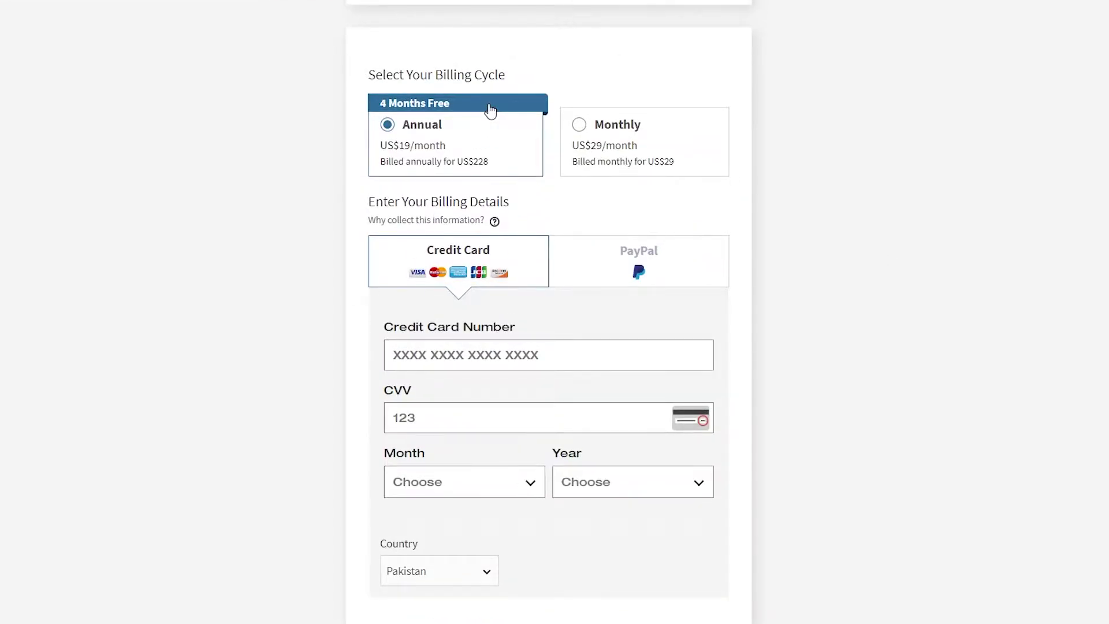
scroll(306, 311, "up", 1)
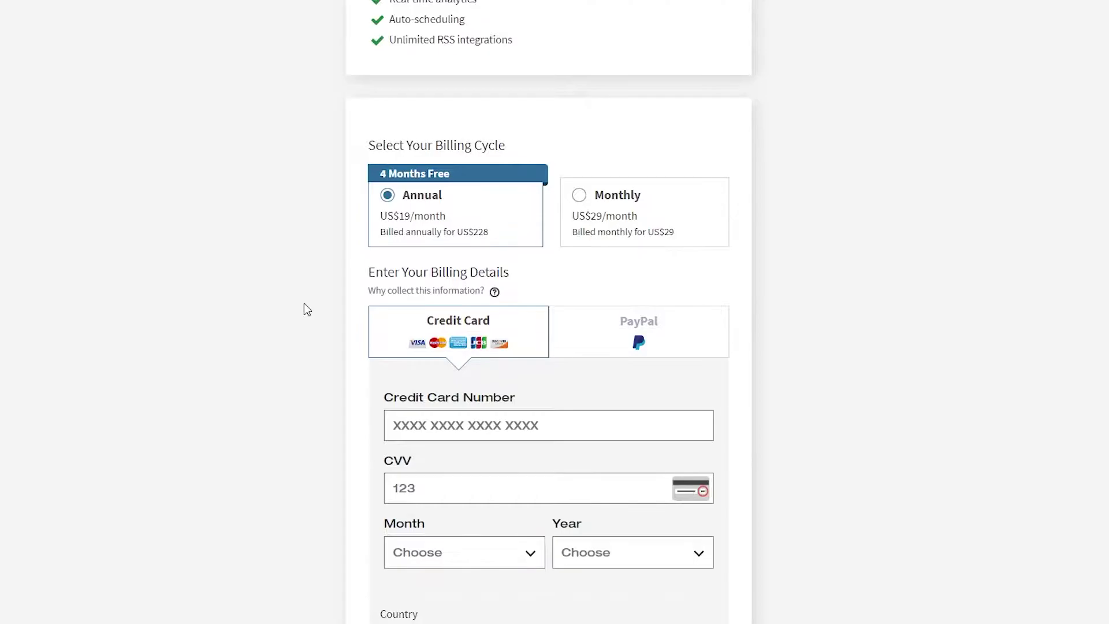
scroll(304, 304, "down", 2)
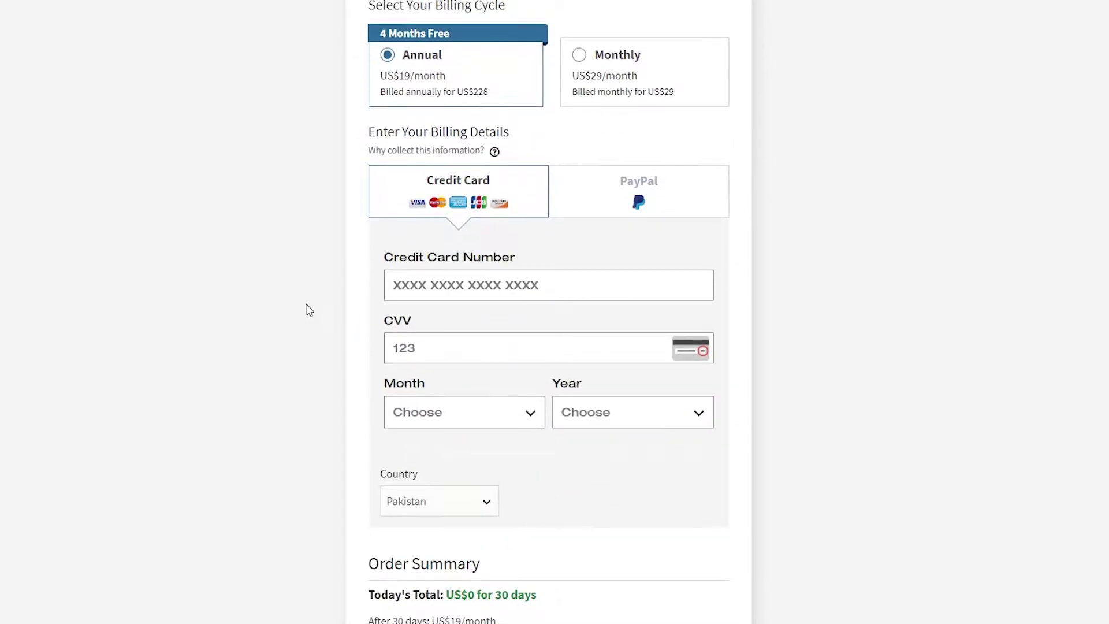
scroll(305, 306, "up", 4)
scroll(305, 315, "down", 2)
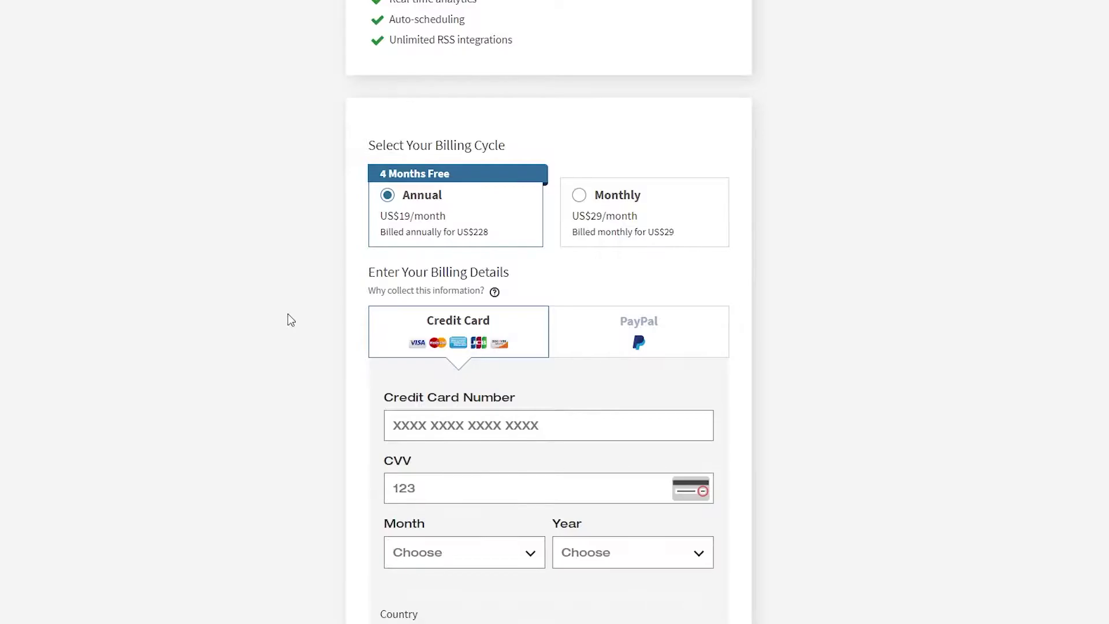
scroll(275, 312, "up", 5)
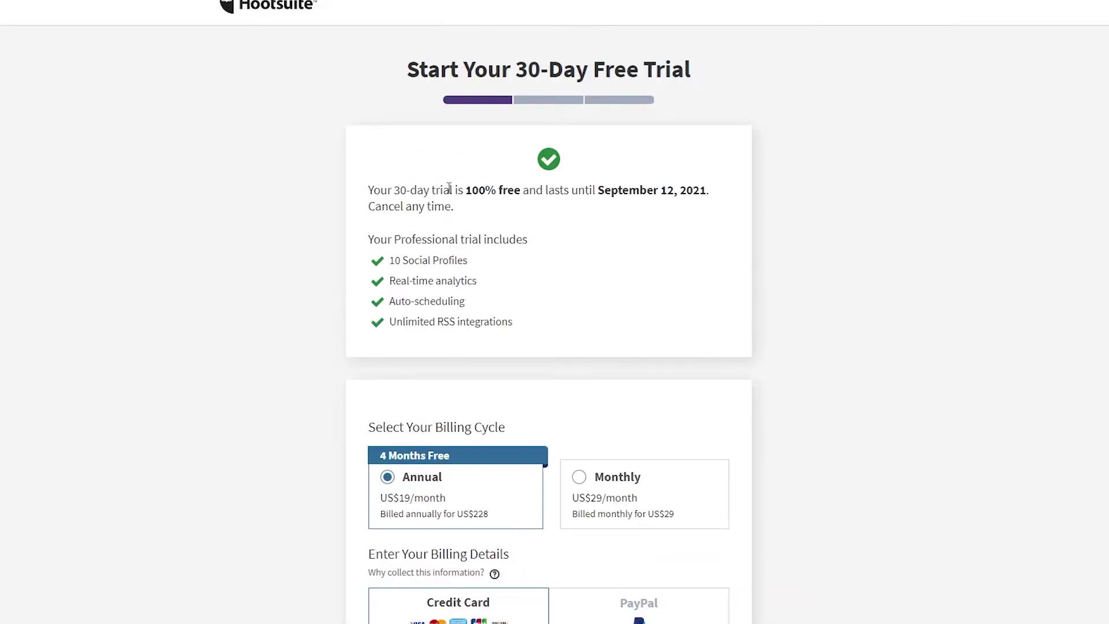
scroll(449, 188, "down", 3)
scroll(450, 193, "down", 4)
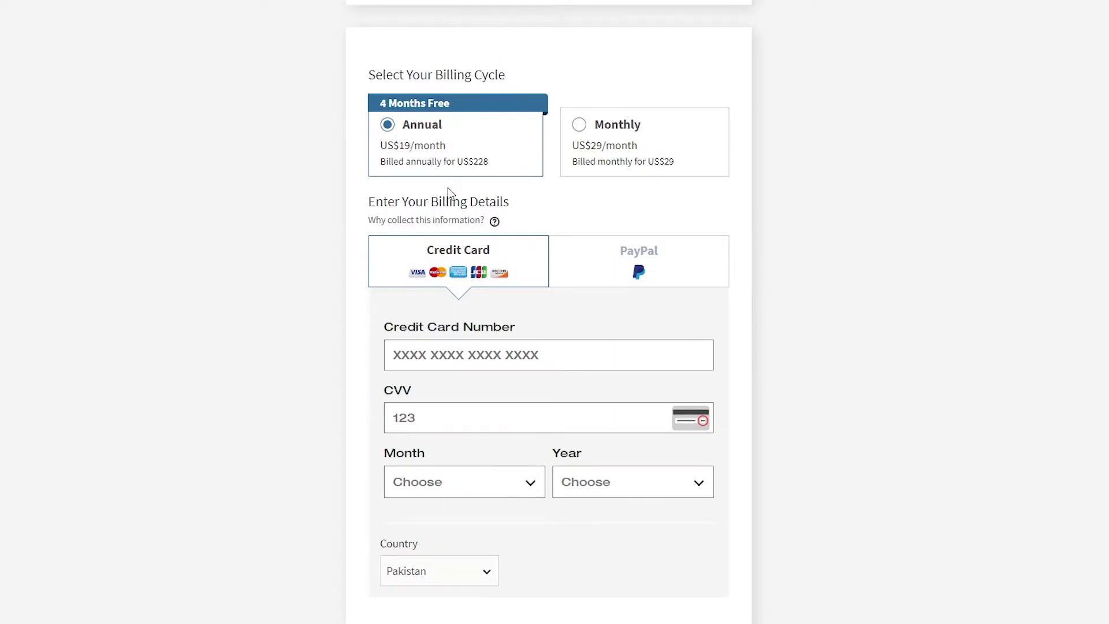
scroll(449, 193, "up", 1)
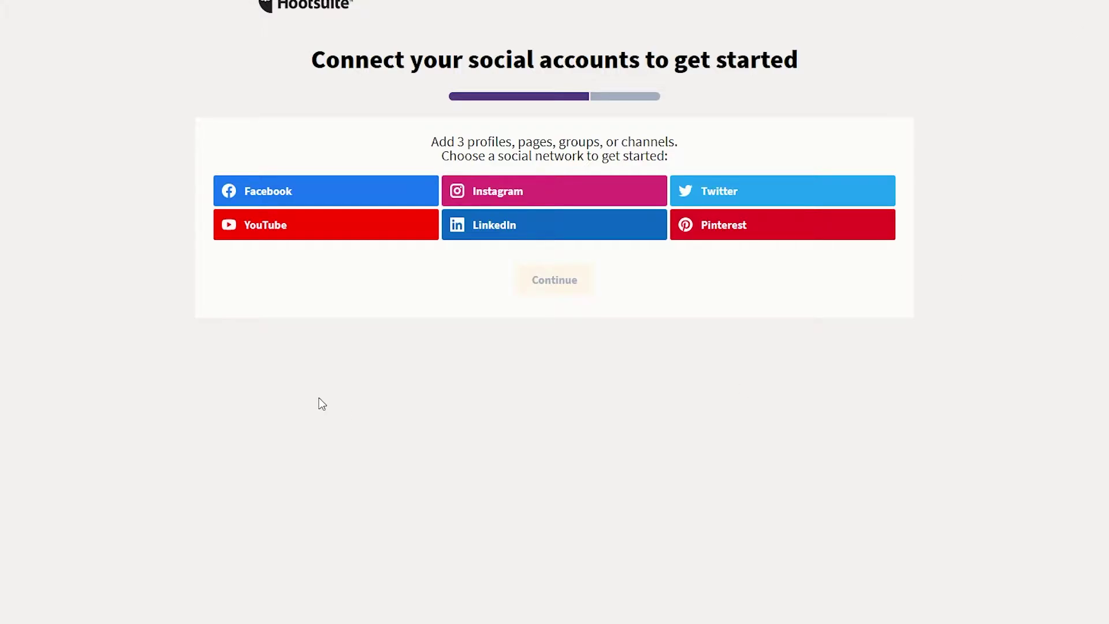
- Connect an Instagram account as a personal Instagram profile
left_click(556, 195)
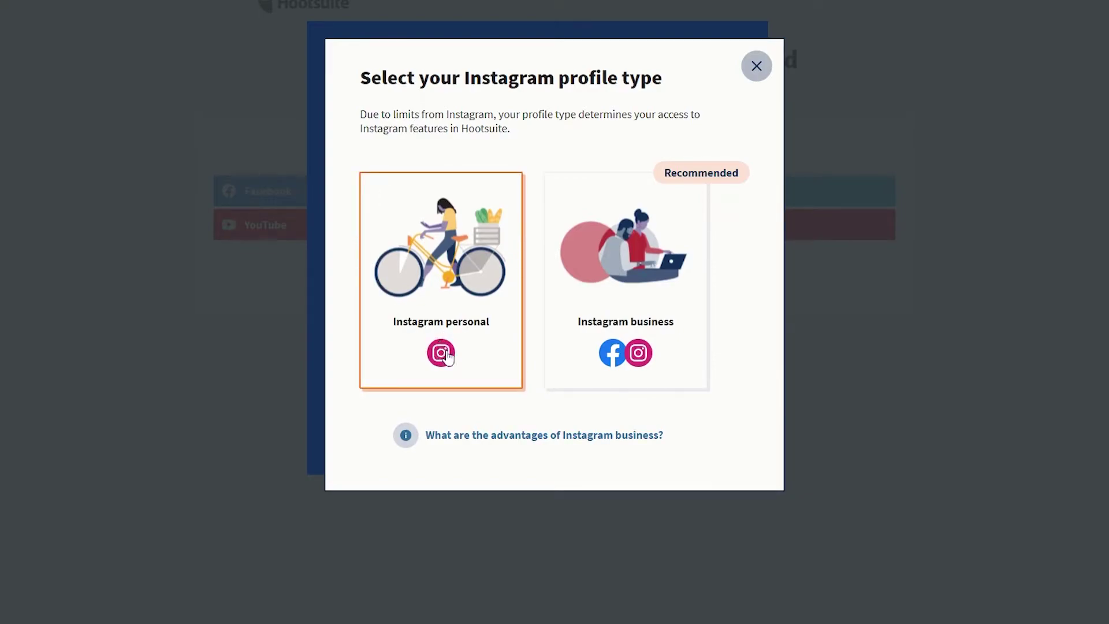
left_click(469, 299)
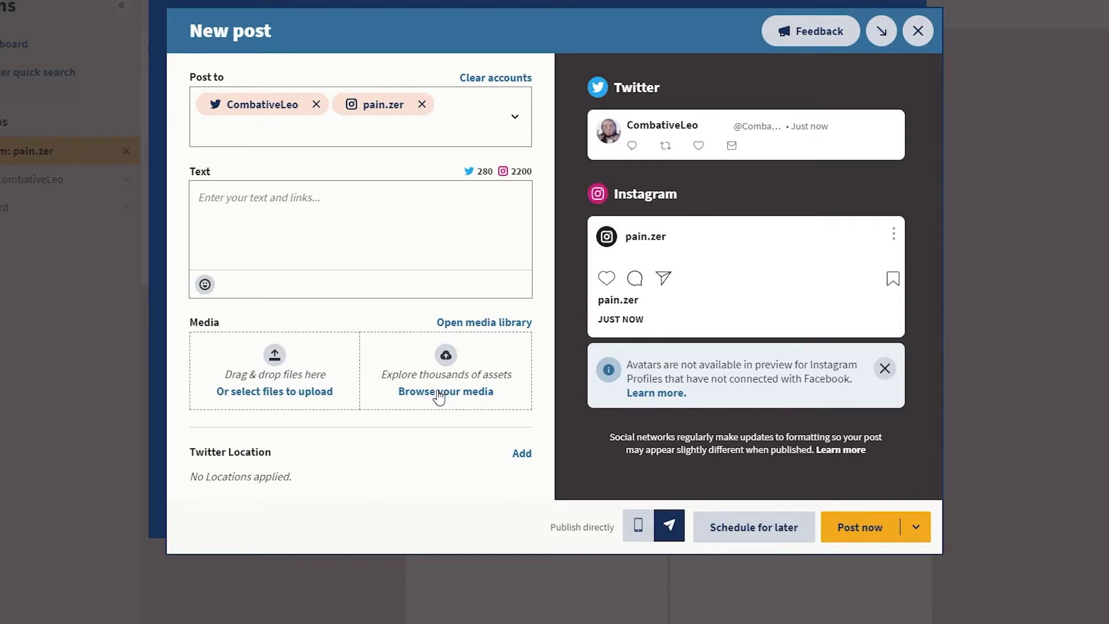
left_click(501, 323)
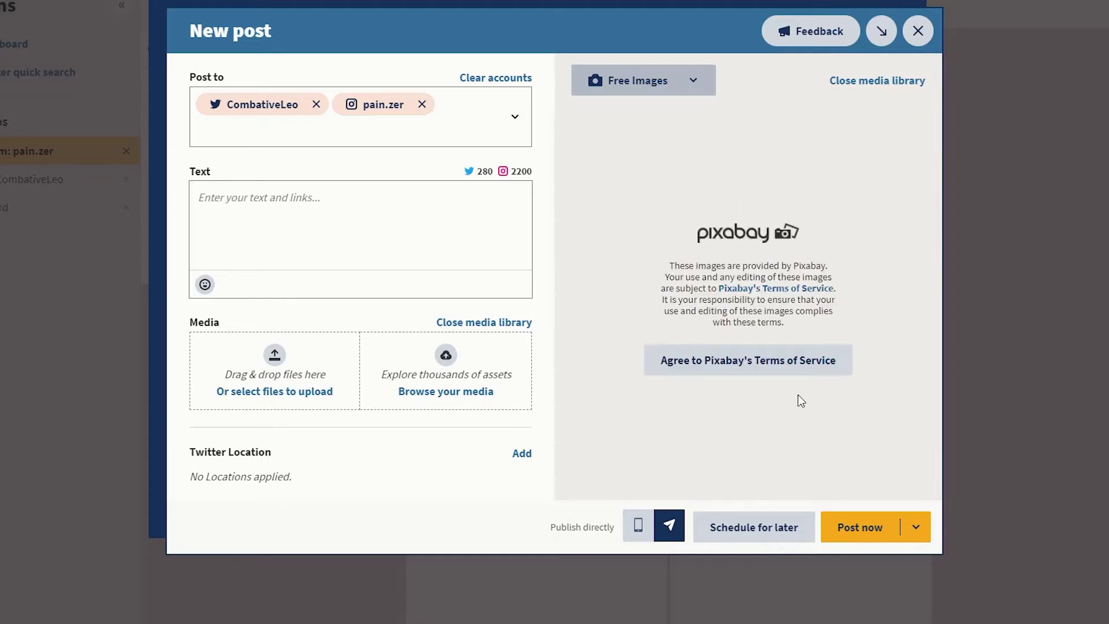
left_click(799, 363)
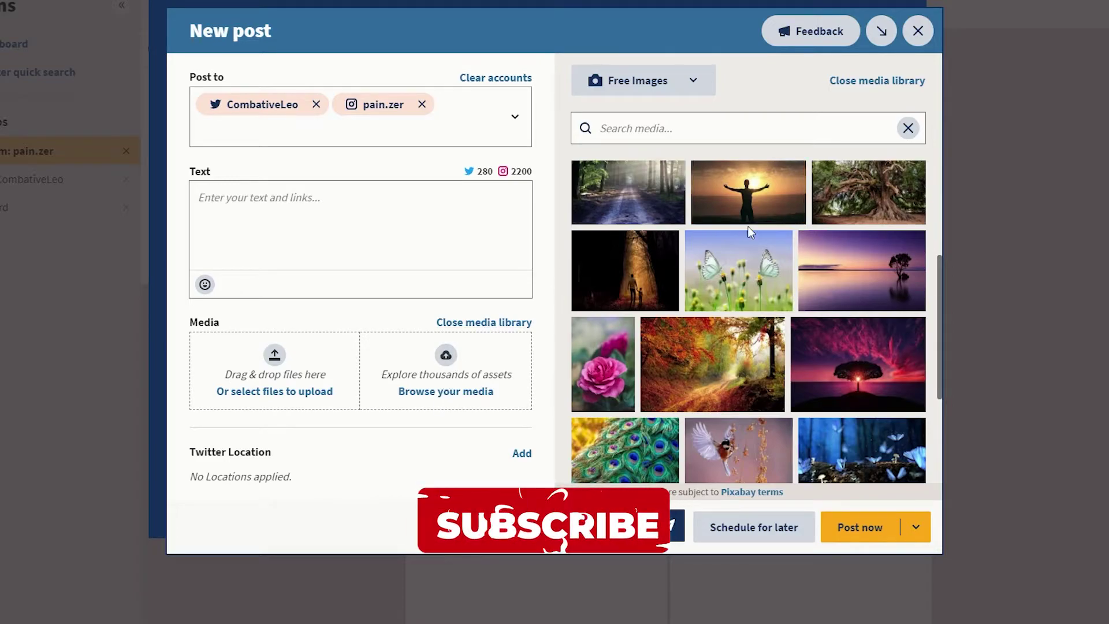
scroll(761, 352, "down", 1)
scroll(760, 353, "down", 2)
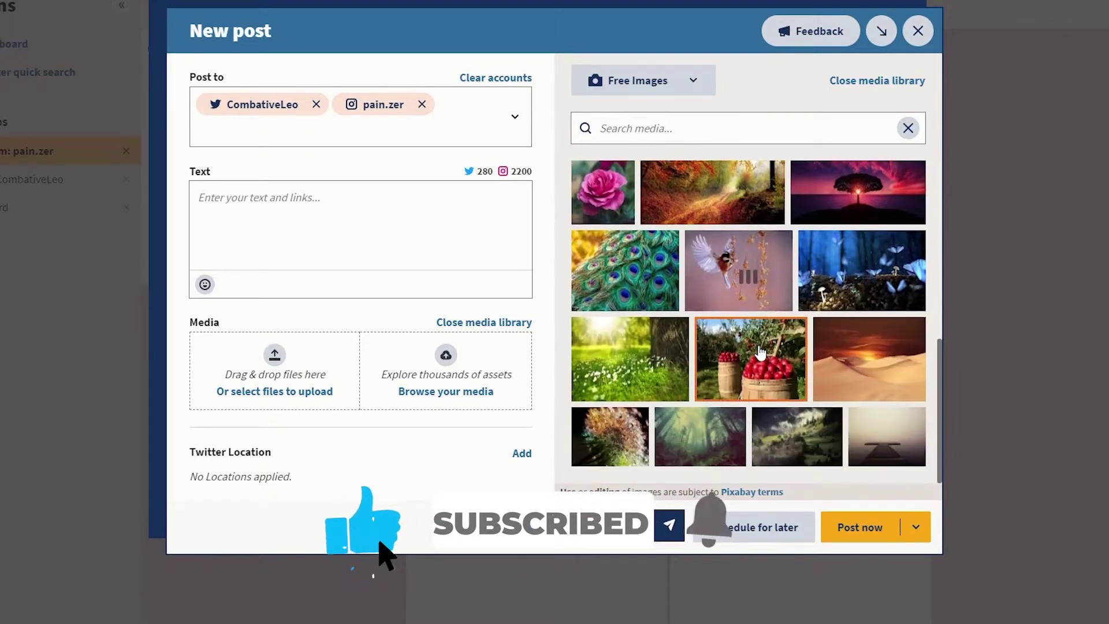
scroll(757, 357, "down", 2)
scroll(755, 359, "down", 3)
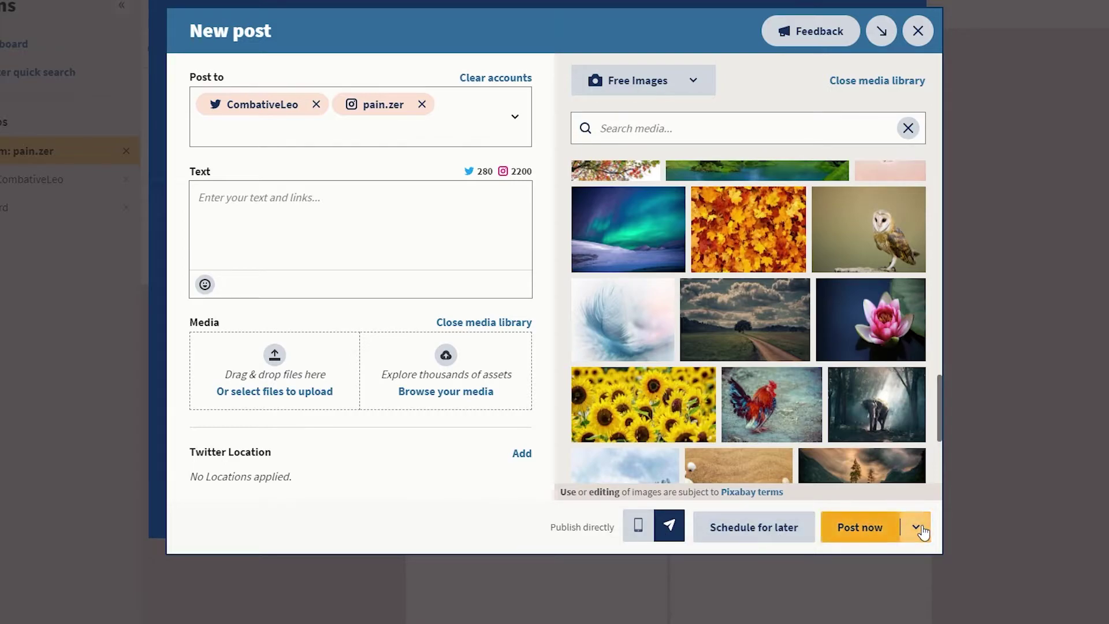
left_click(893, 123)
left_click(864, 81)
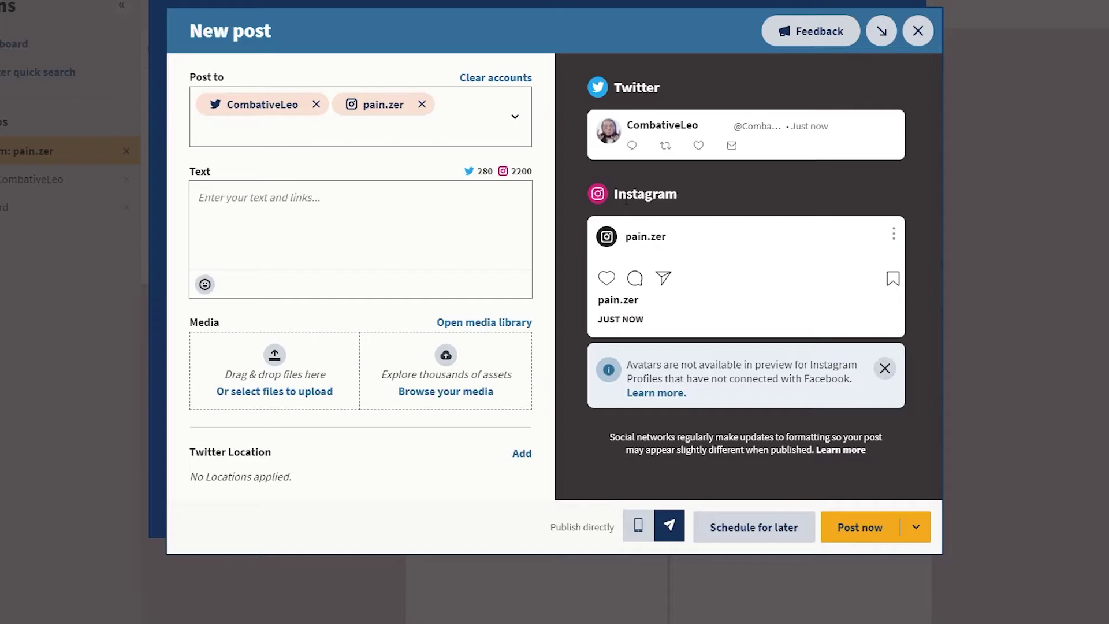
- Attach the full-moon-over-the-sea stock image to the post and preview it
left_click(466, 323)
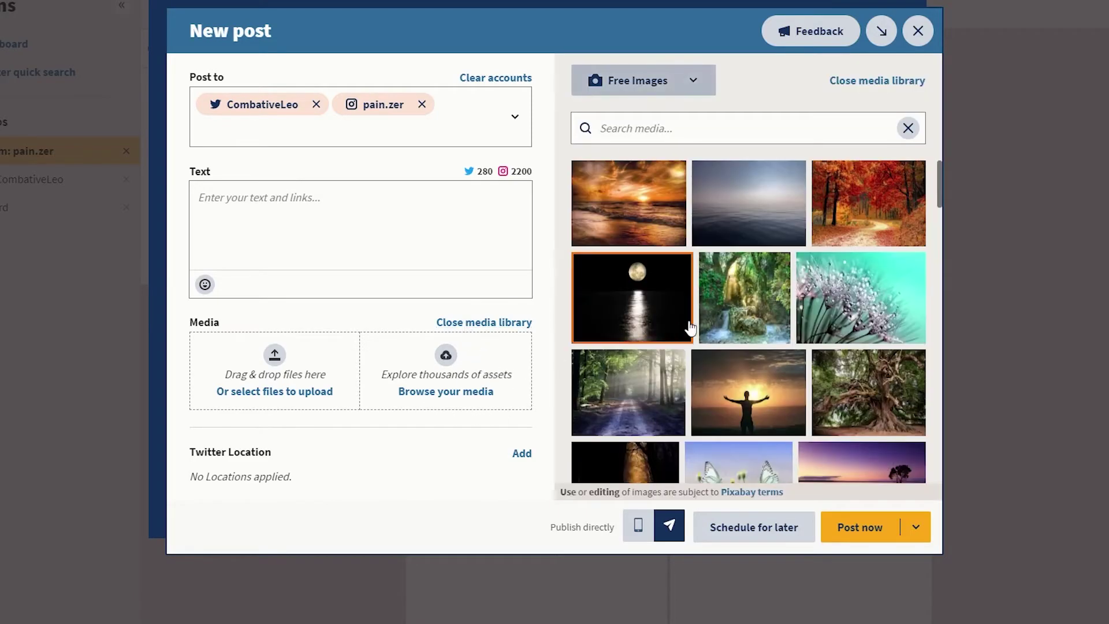
left_click(656, 317)
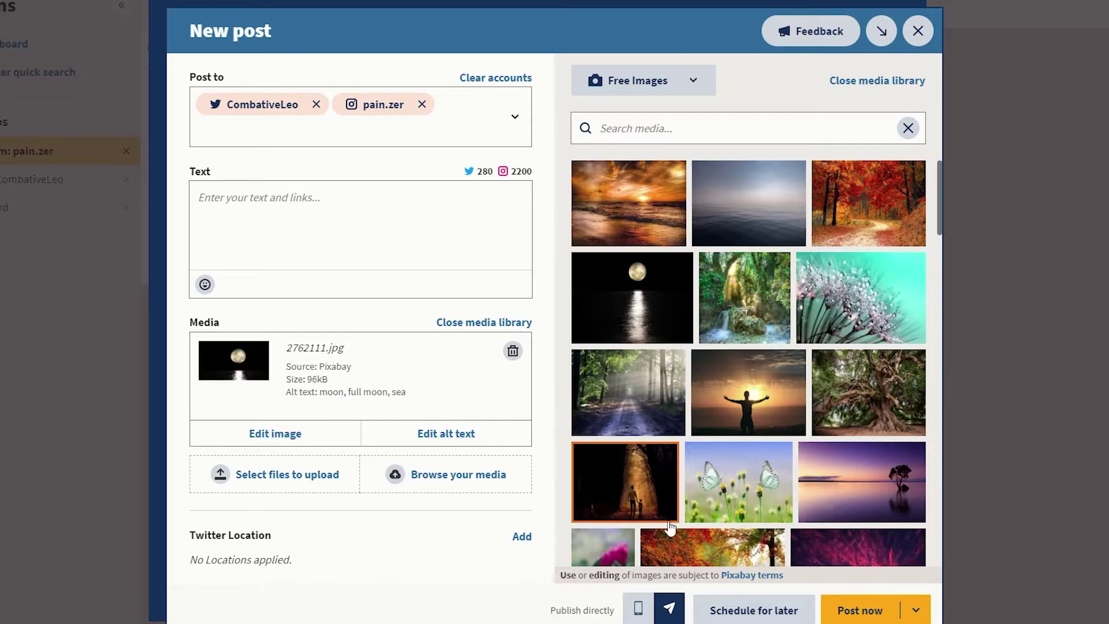
left_click(878, 80)
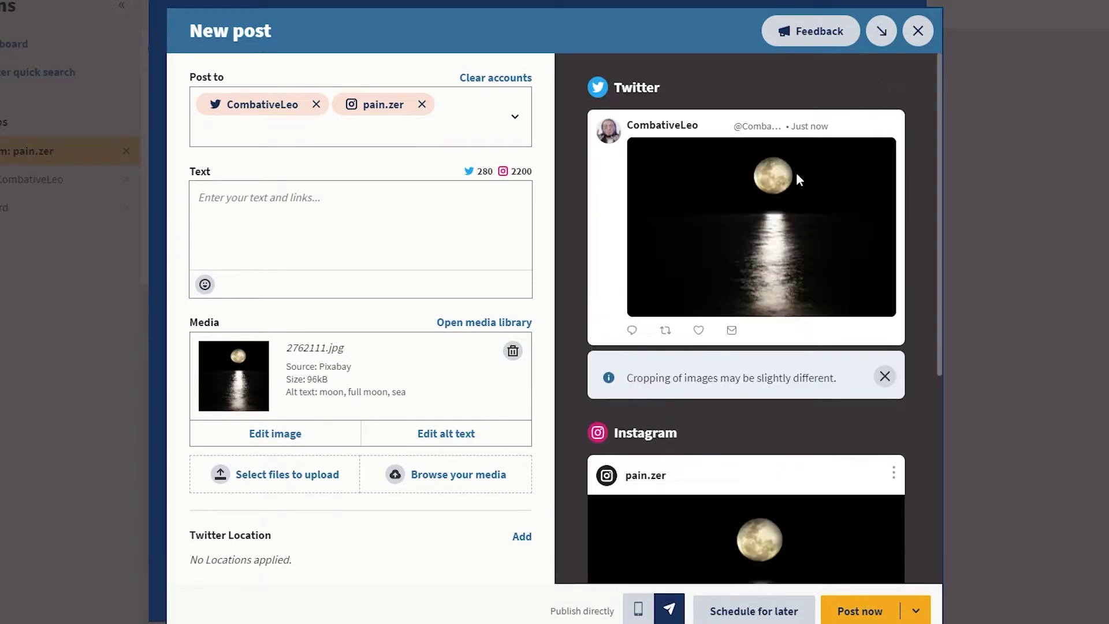
scroll(768, 242, "down", 1)
scroll(737, 315, "down", 5)
scroll(737, 317, "up", 2)
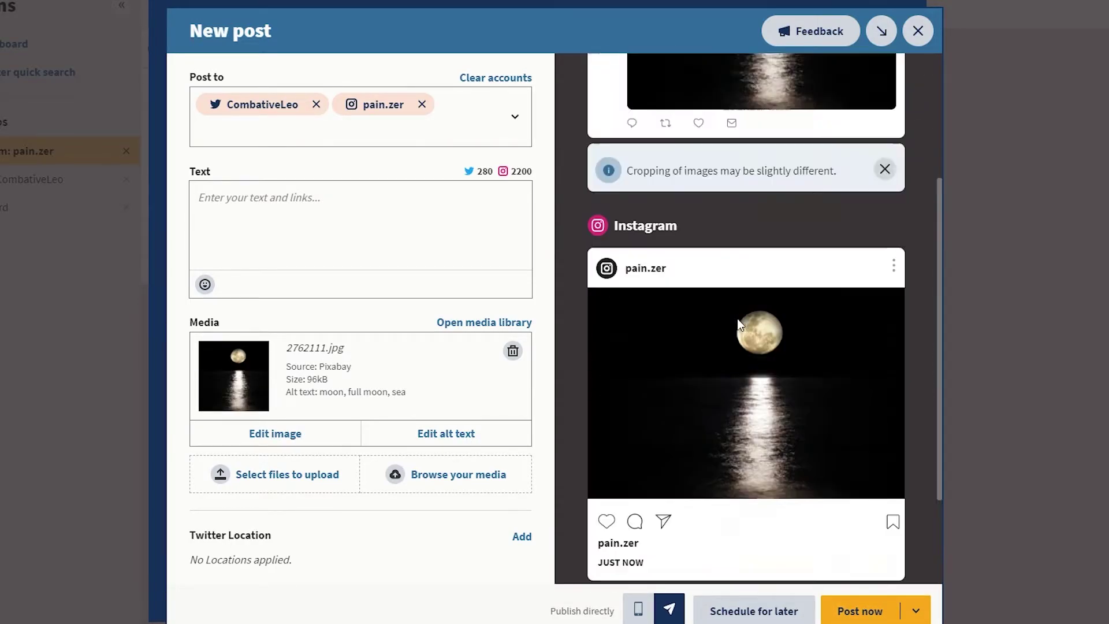
scroll(737, 318, "up", 5)
scroll(683, 172, "down", 5)
scroll(682, 172, "down", 2)
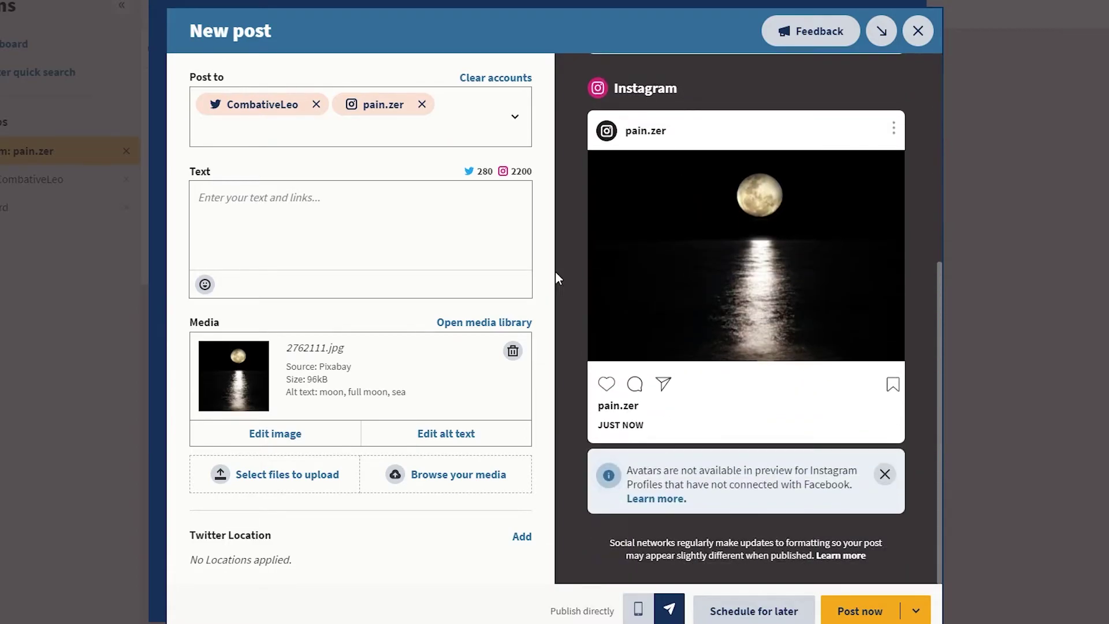
- Remove Instagram from the post's destinations, leaving only Twitter
left_click(903, 613)
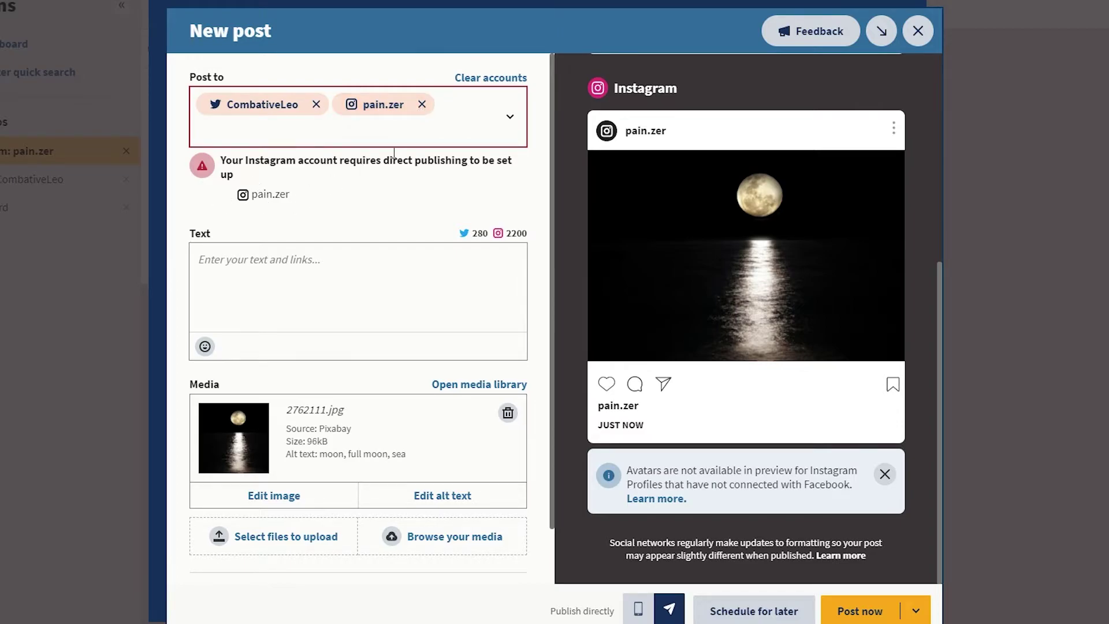
left_click(421, 104)
left_click(421, 105)
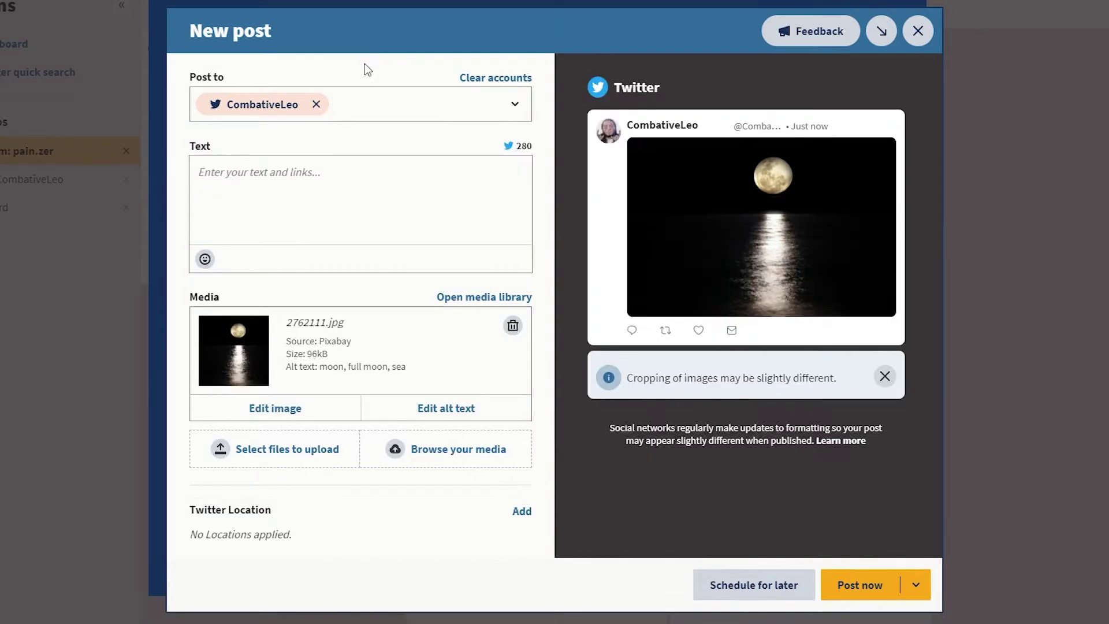
- Publish the full-moon post to Twitter and check it in the Twitter stream
left_click(862, 585)
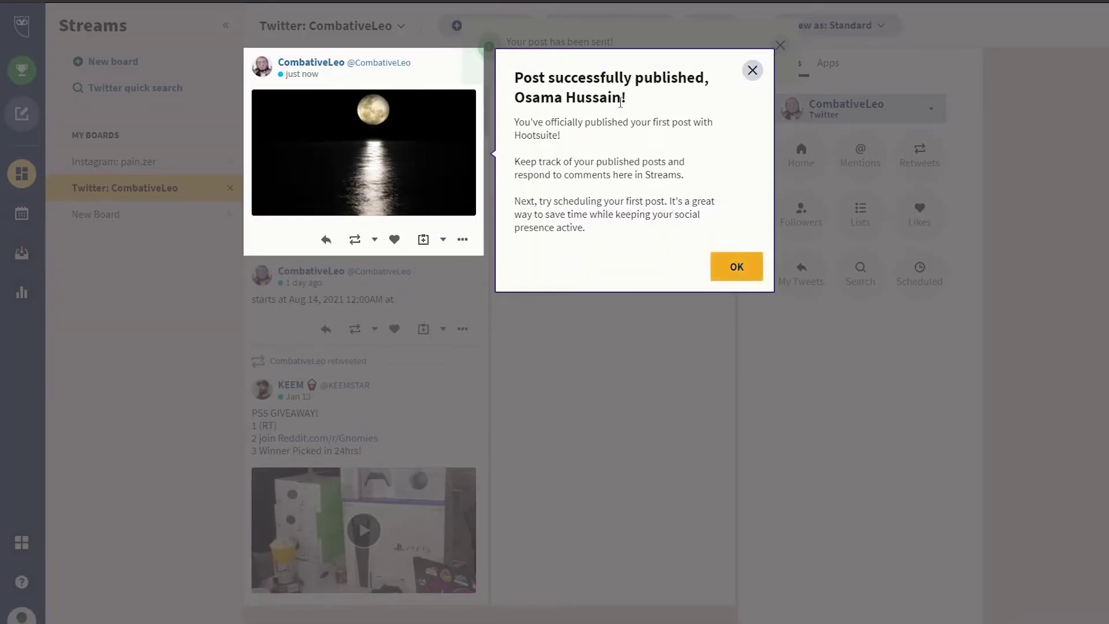
left_click(727, 278)
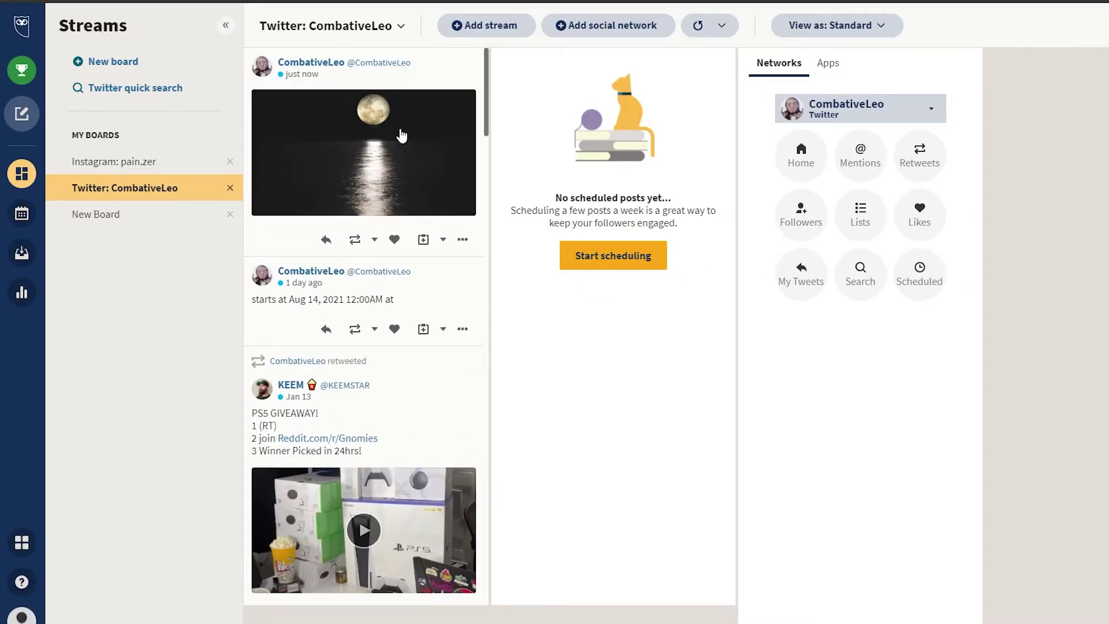
scroll(401, 136, "down", 2)
scroll(397, 138, "down", 3)
scroll(398, 137, "up", 5)
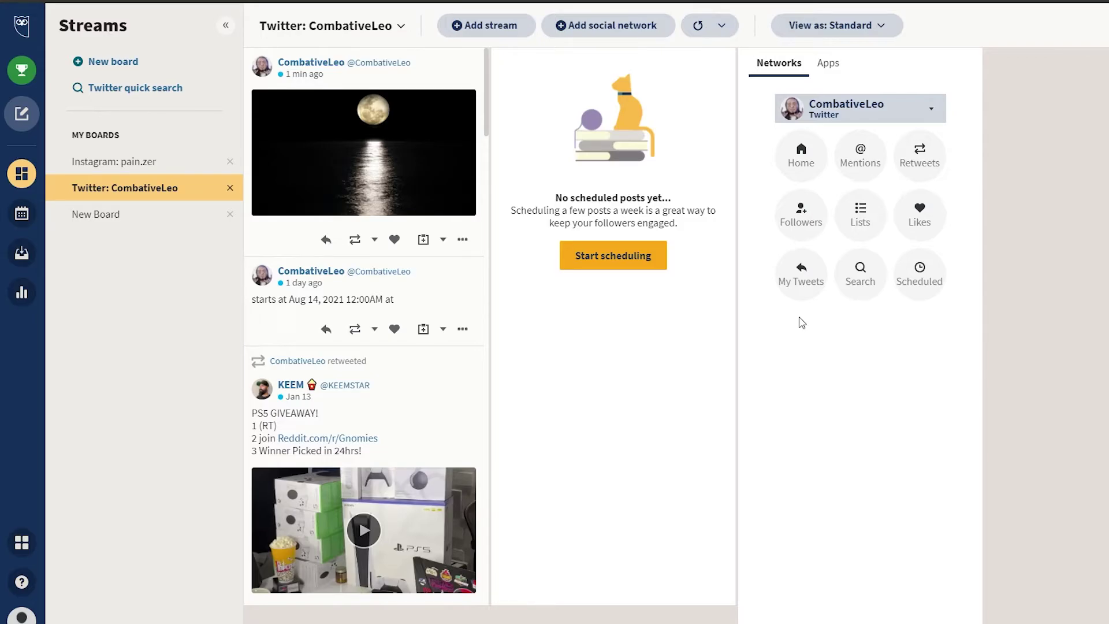
scroll(437, 250, "down", 5)
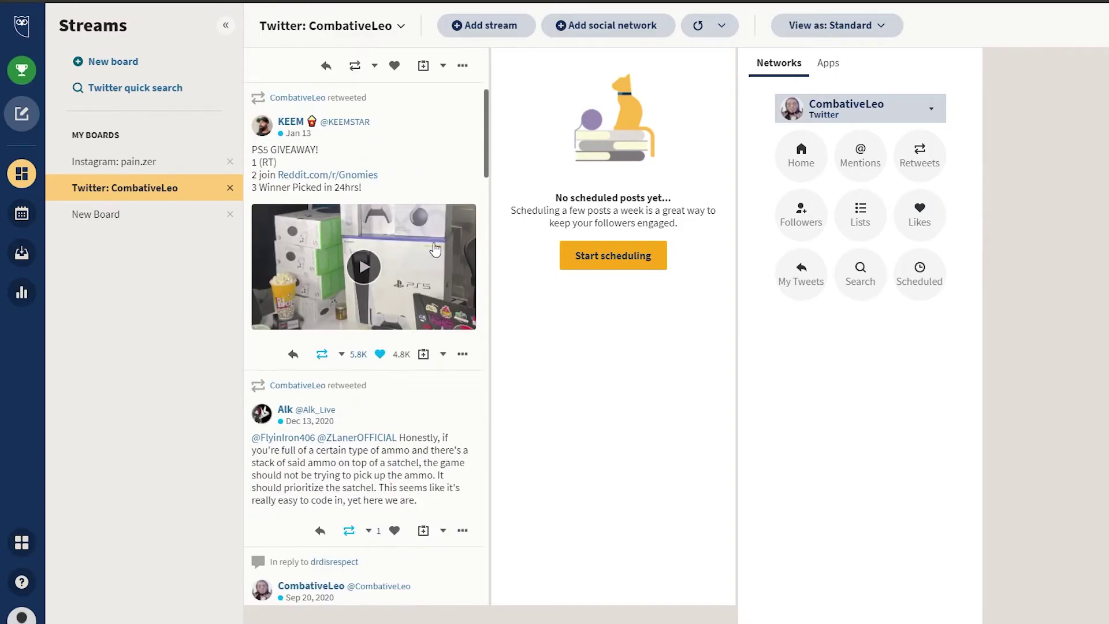
scroll(437, 250, "up", 1)
scroll(437, 250, "up", 4)
scroll(439, 243, "up", 1)
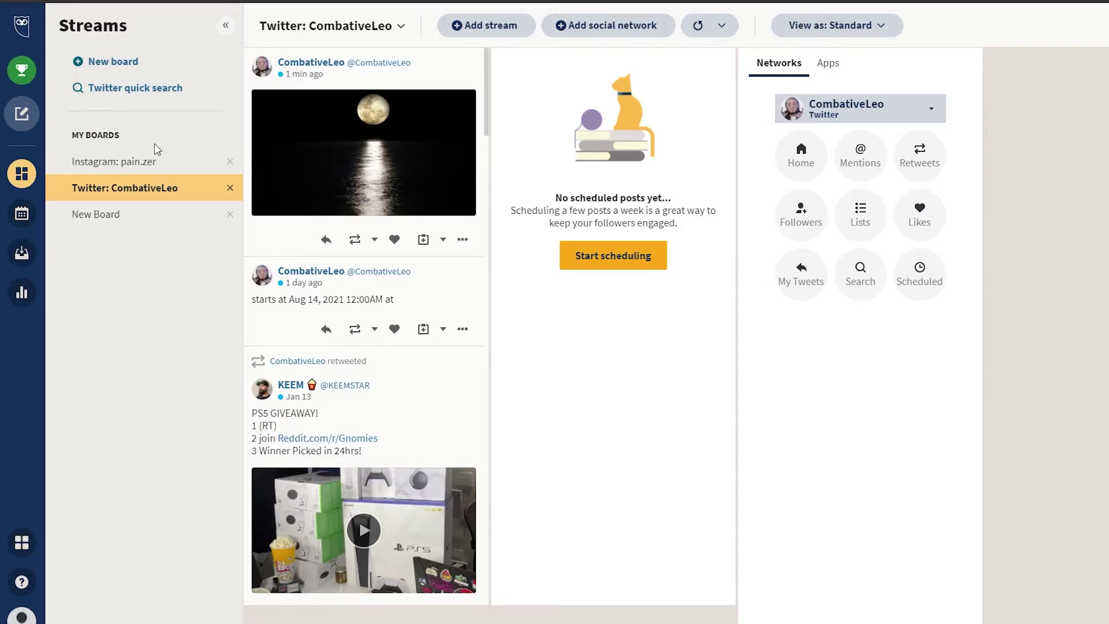
scroll(364, 294, "down", 1)
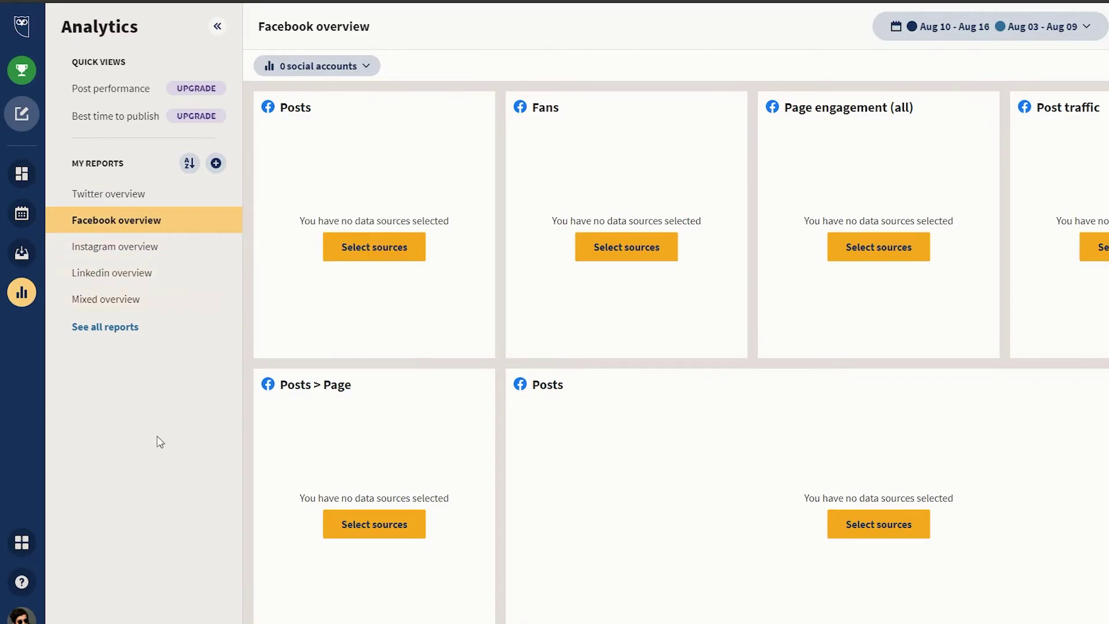
- Scroll through the Facebook overview report's cards, which have no data sources selected
scroll(693, 347, "down", 2)
scroll(693, 314, "up", 2)
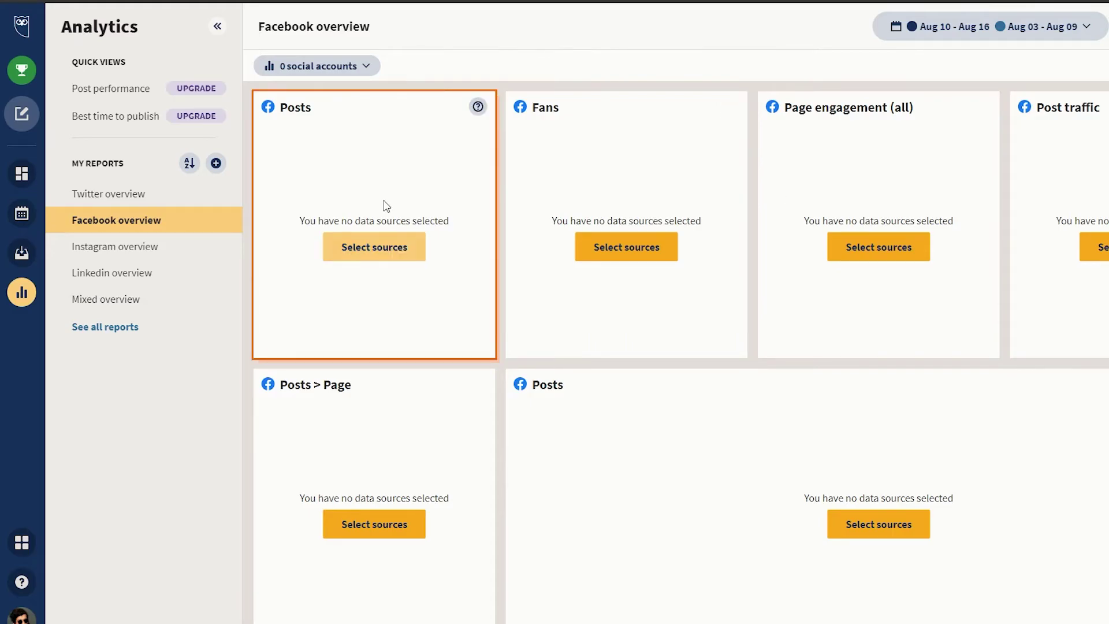
scroll(713, 242, "down", 2)
scroll(809, 260, "up", 2)
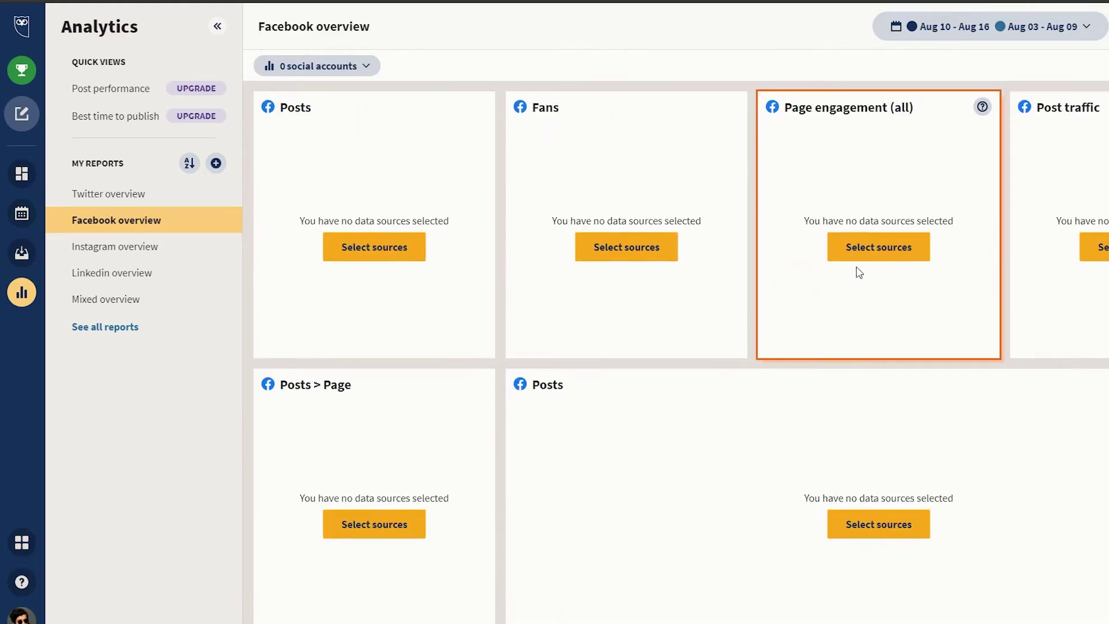
scroll(888, 267, "down", 1)
scroll(930, 346, "up", 1)
scroll(543, 374, "down", 3)
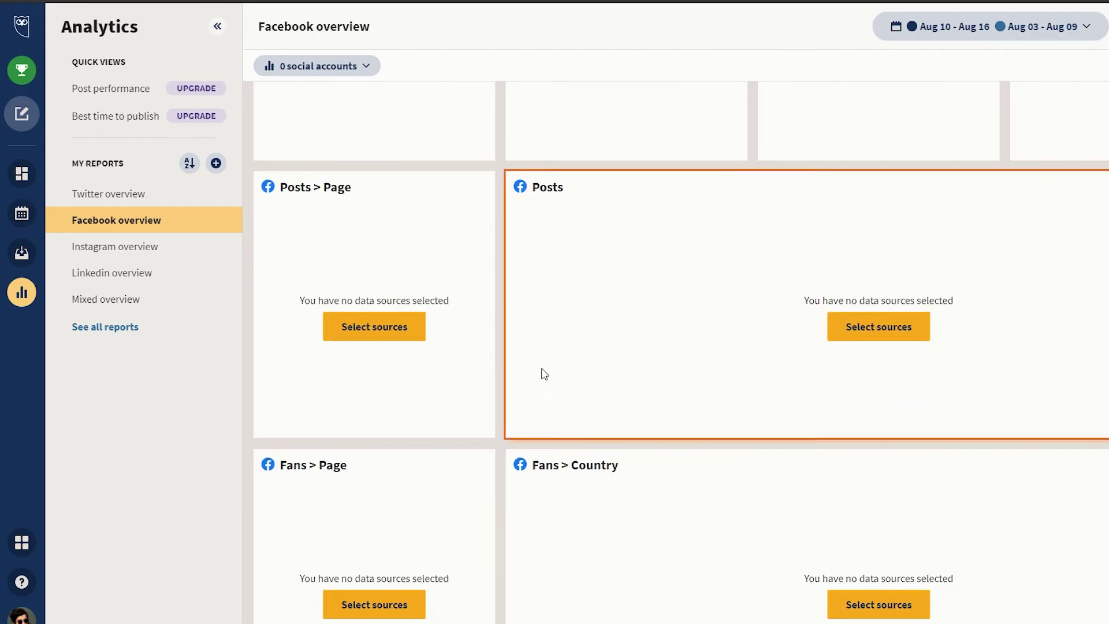
scroll(366, 359, "down", 5)
scroll(406, 359, "down", 2)
scroll(528, 242, "down", 1)
scroll(334, 448, "down", 4)
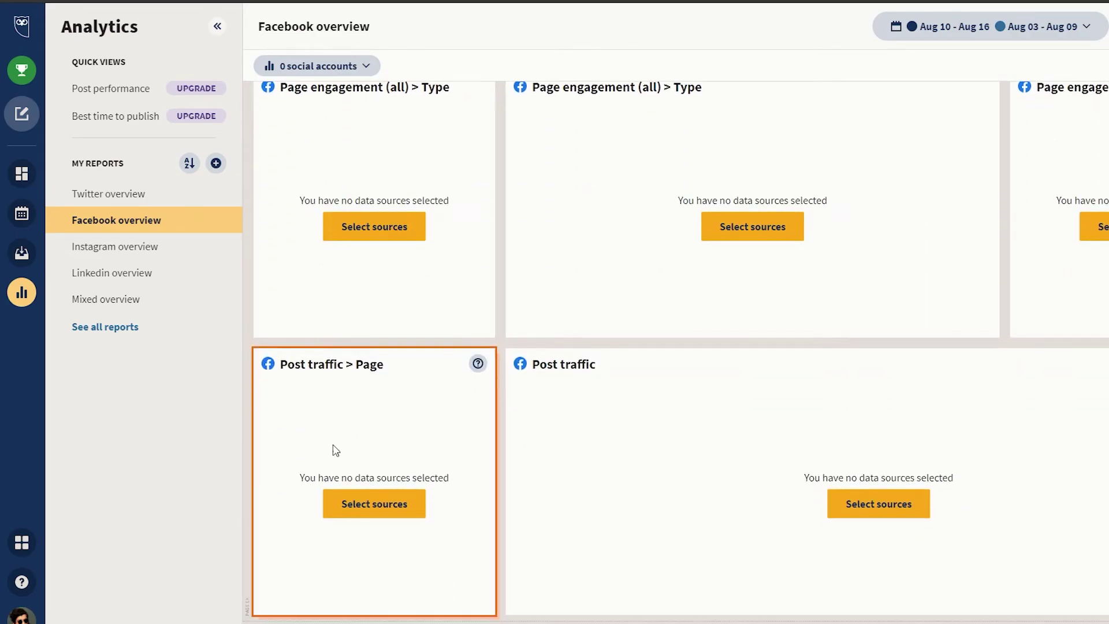
scroll(884, 528, "up", 1)
scroll(881, 532, "down", 5)
scroll(881, 532, "down", 7)
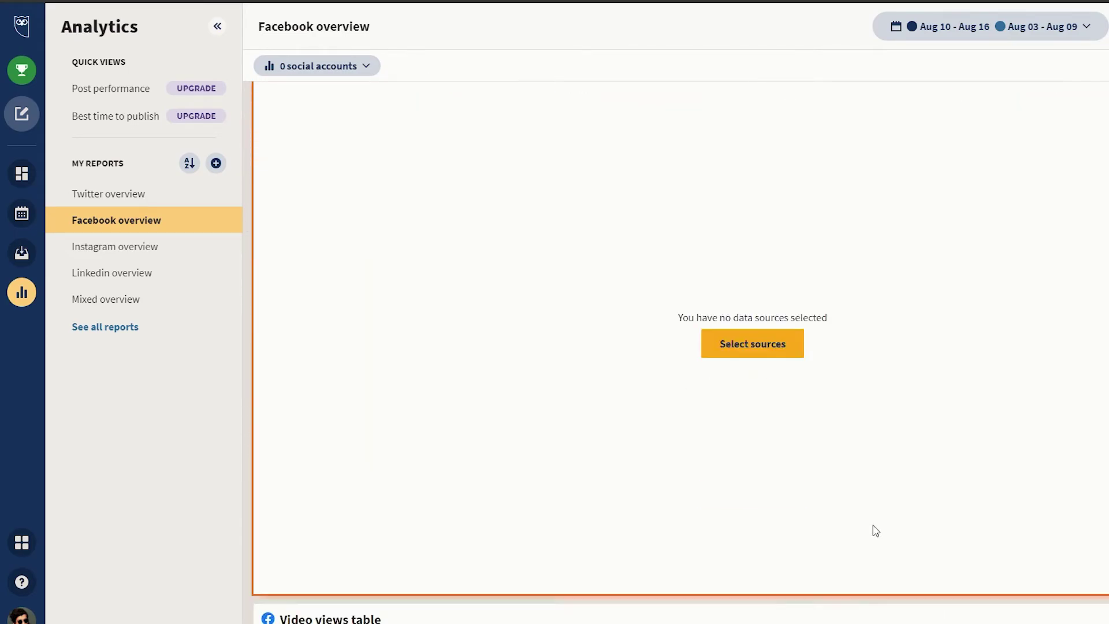
scroll(879, 532, "down", 2)
scroll(878, 531, "down", 5)
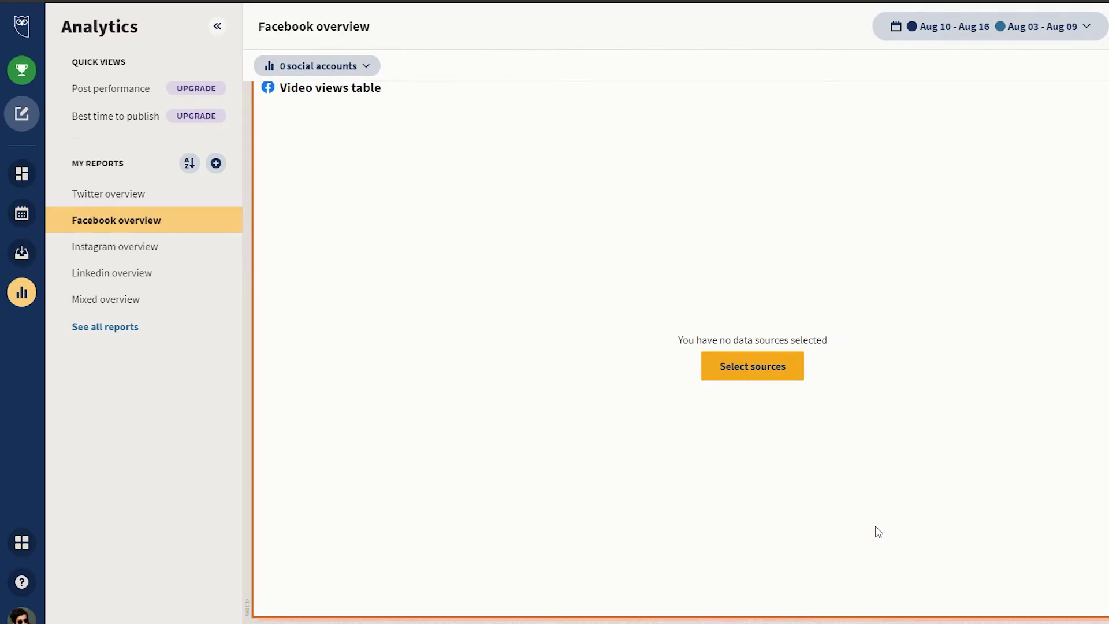
scroll(778, 574, "down", 3)
- Open the Instagram overview report and check which social accounts feed it
left_click(145, 245)
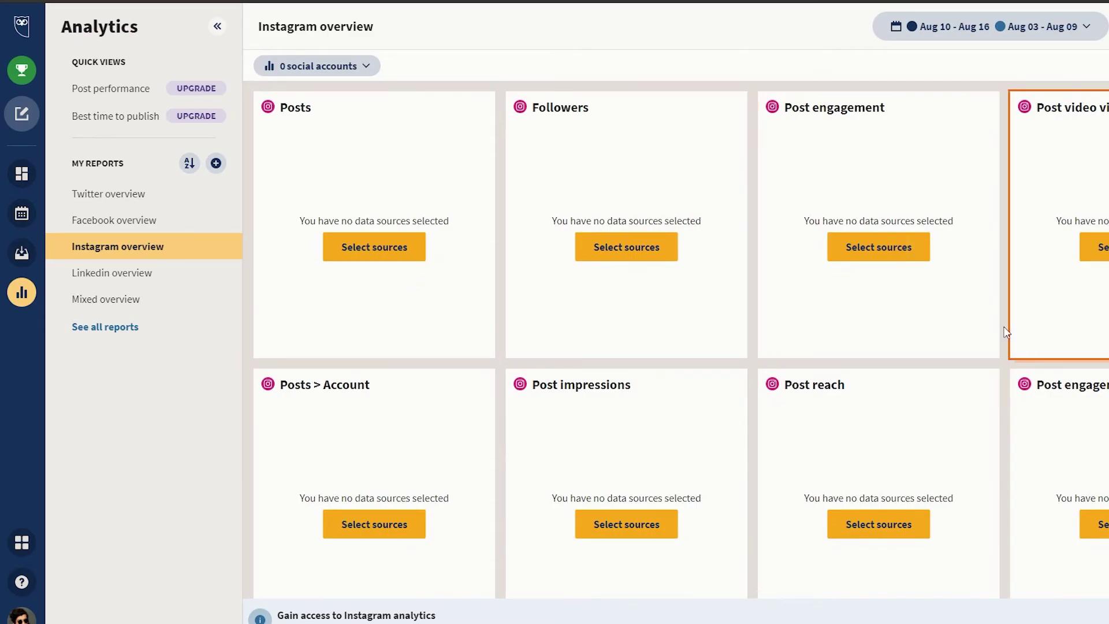
left_click(401, 249)
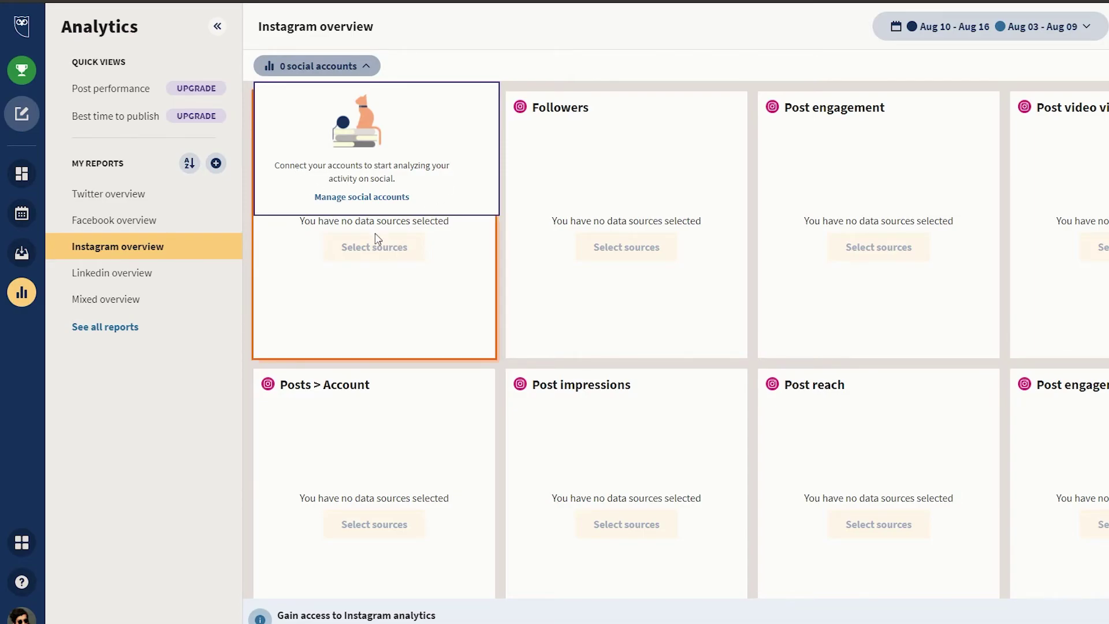
left_click(372, 270)
scroll(652, 308, "down", 2)
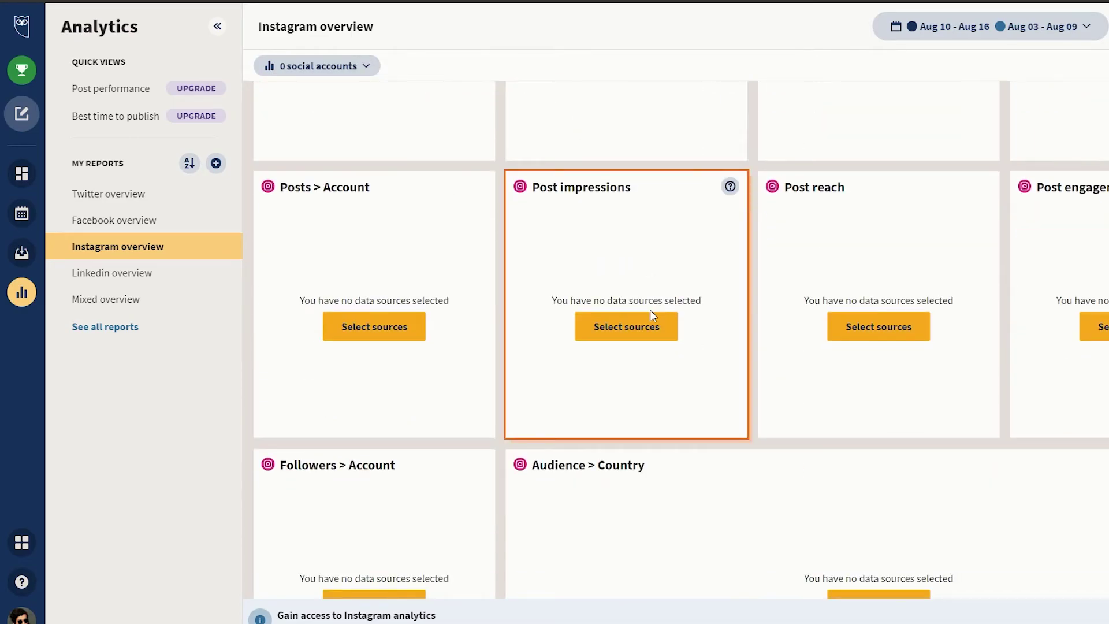
scroll(366, 263, "up", 2)
left_click(367, 254)
left_click(361, 248)
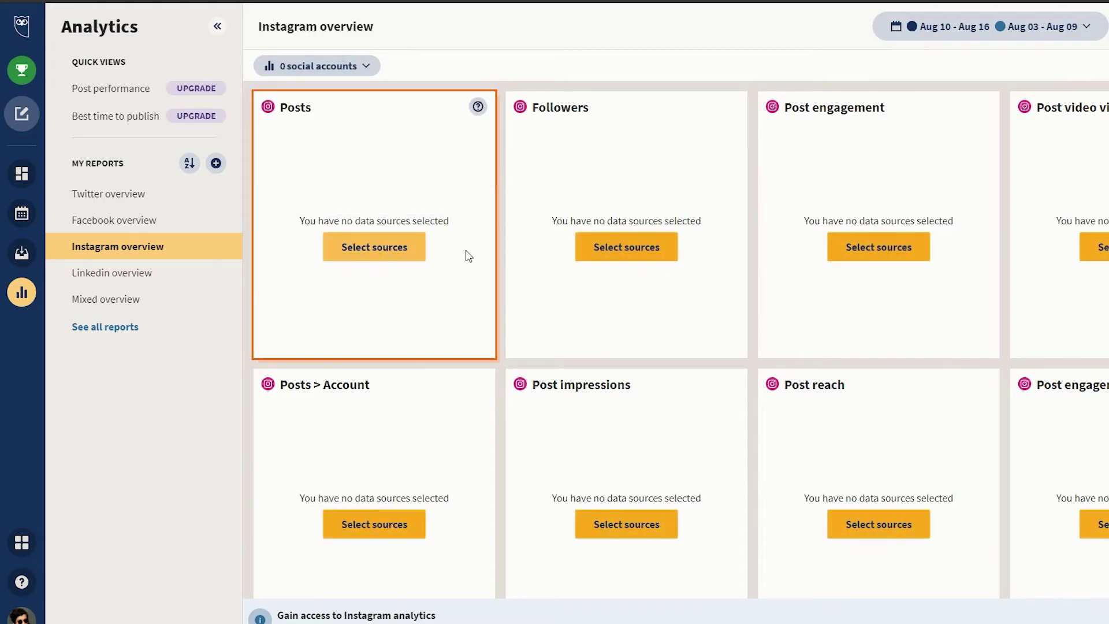
- Look through the report's empty panels, then show the other Hootsuite products
scroll(478, 265, "down", 3)
scroll(519, 317, "down", 8)
scroll(471, 326, "down", 5)
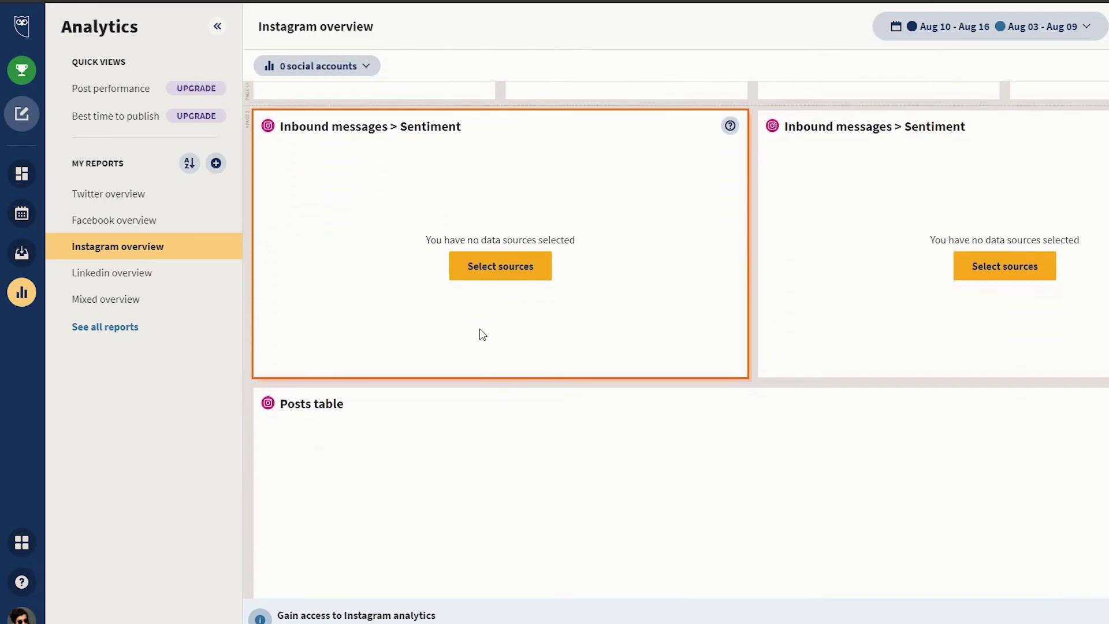
scroll(480, 332, "up", 3)
scroll(485, 333, "up", 9)
scroll(485, 334, "up", 10)
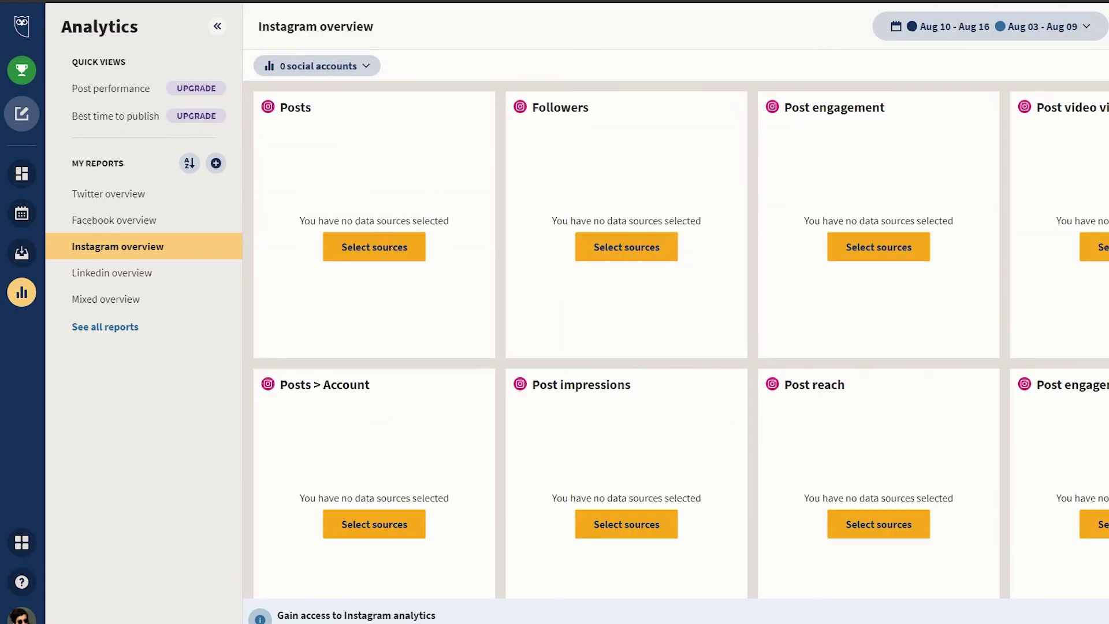
scroll(629, 384, "down", 1)
scroll(751, 375, "down", 6)
scroll(838, 373, "down", 3)
scroll(807, 374, "down", 3)
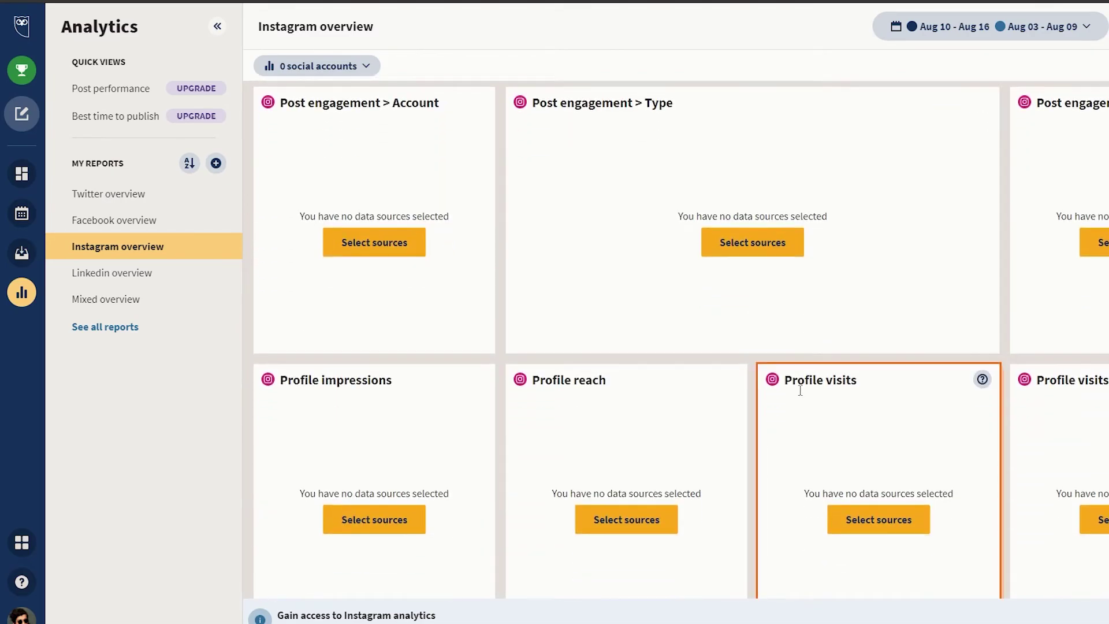
scroll(751, 388, "down", 4)
scroll(749, 388, "down", 4)
scroll(751, 389, "down", 6)
scroll(752, 390, "down", 3)
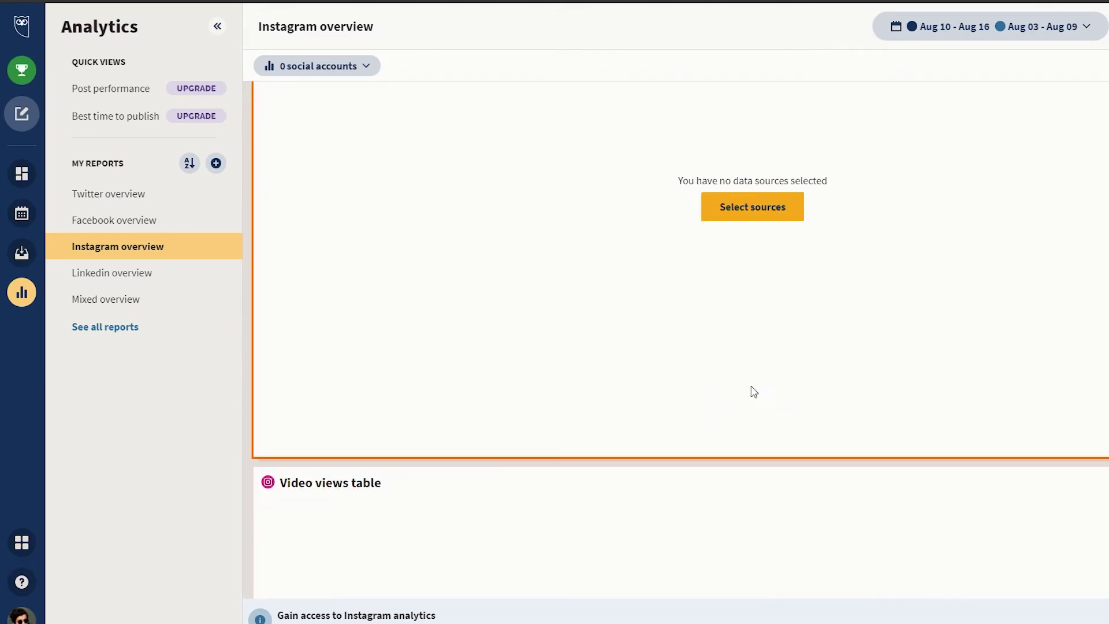
scroll(753, 391, "down", 3)
scroll(754, 389, "up", 4)
scroll(754, 388, "up", 6)
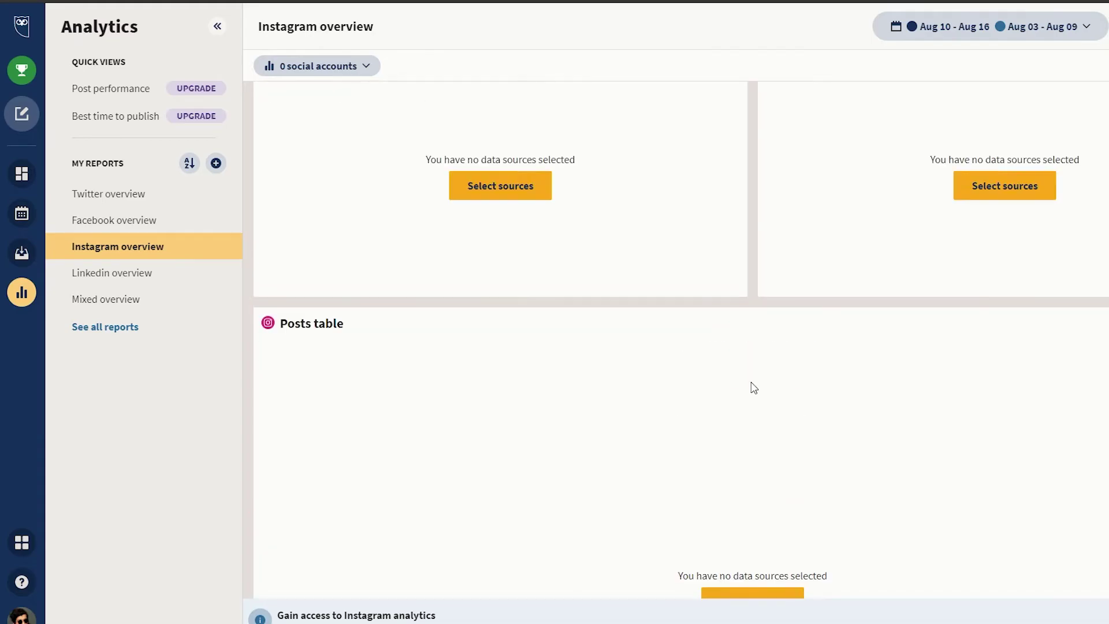
scroll(753, 388, "up", 6)
scroll(751, 387, "up", 1)
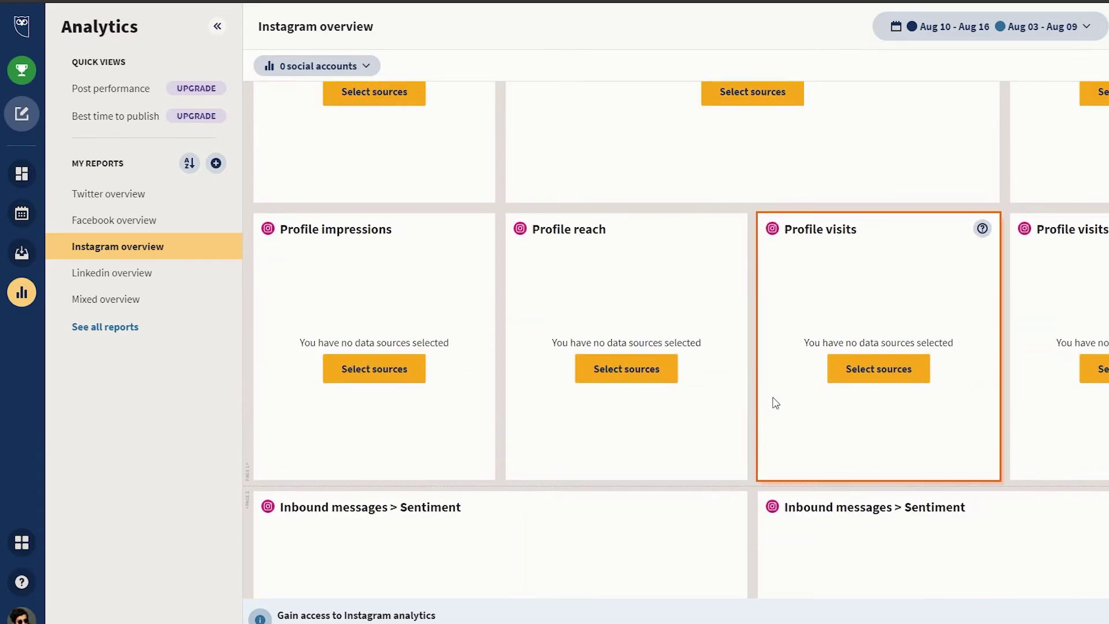
scroll(775, 400, "up", 3)
scroll(768, 404, "up", 8)
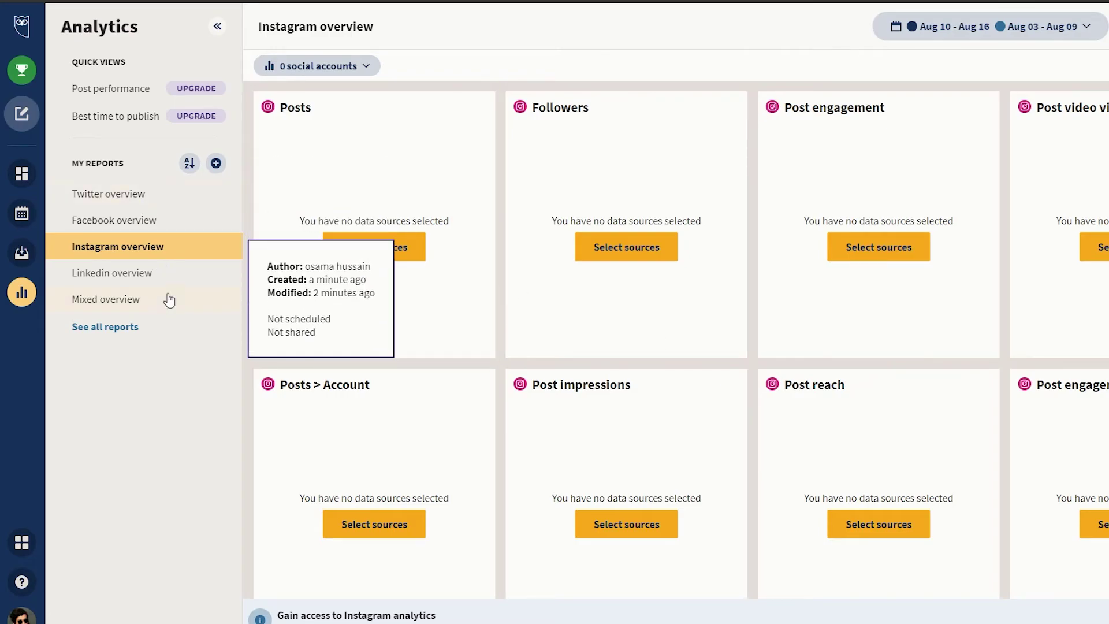
left_click(17, 541)
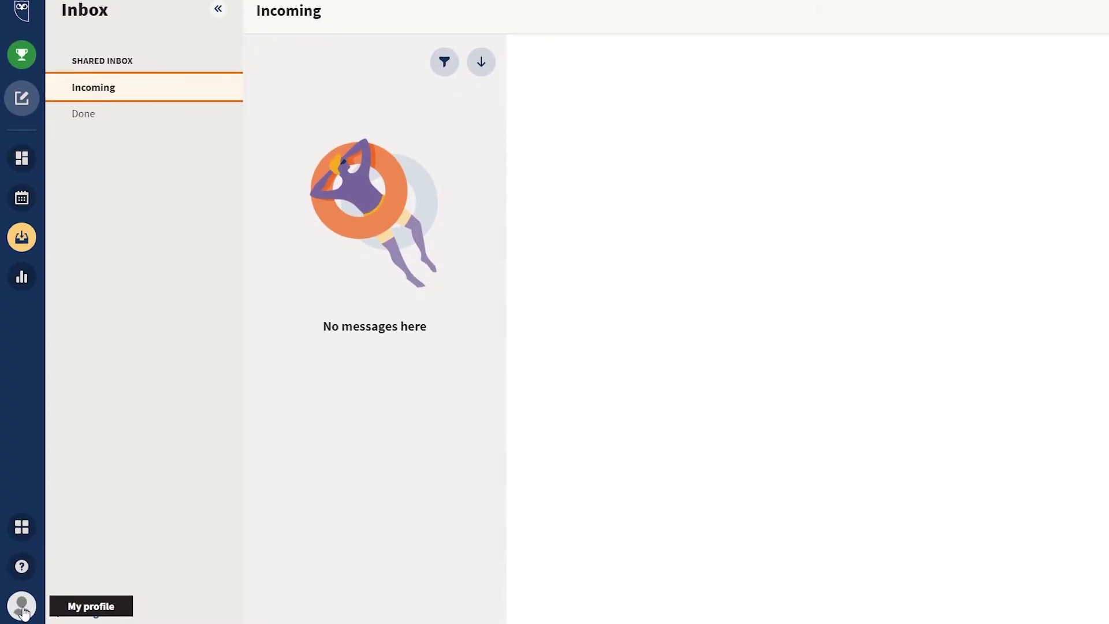
- View and close the My profile panel, then go to the Streams boards
left_click(22, 607)
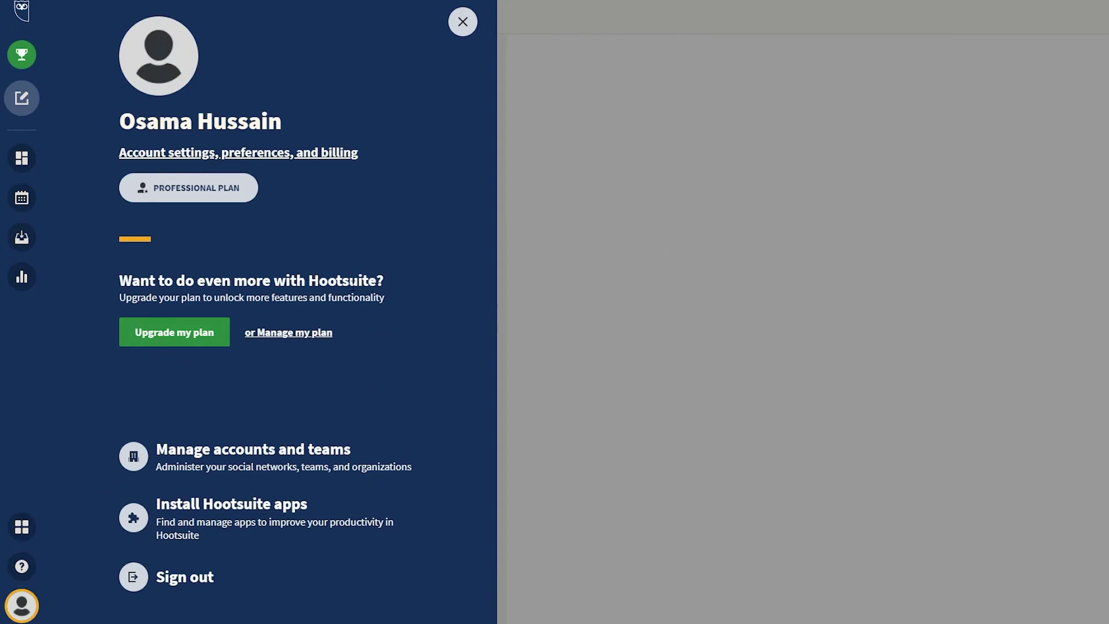
left_click(726, 140)
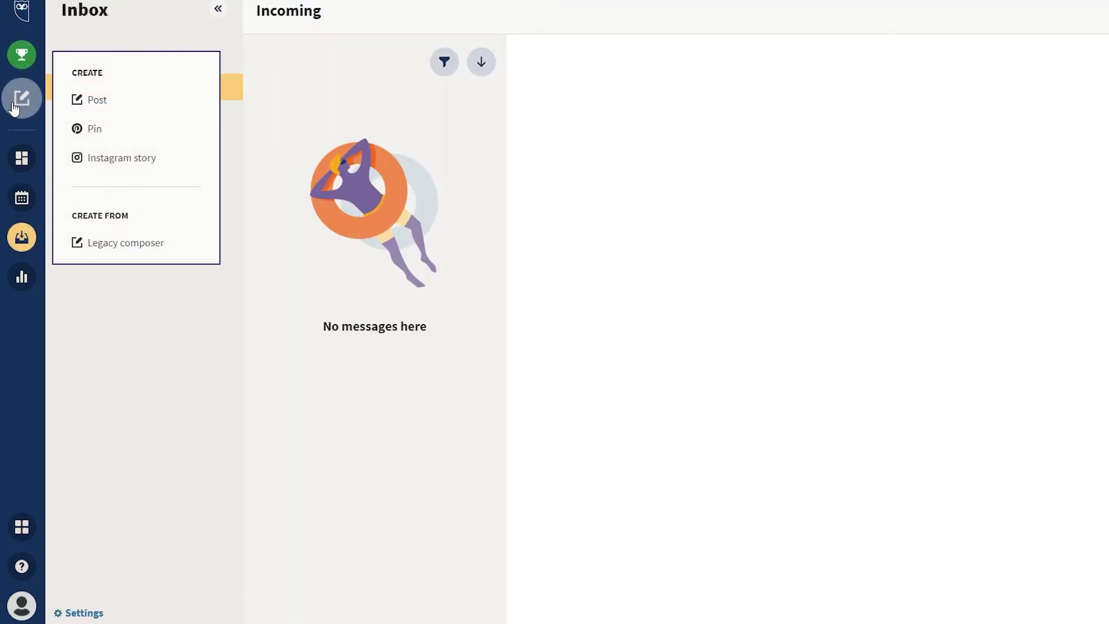
left_click(21, 158)
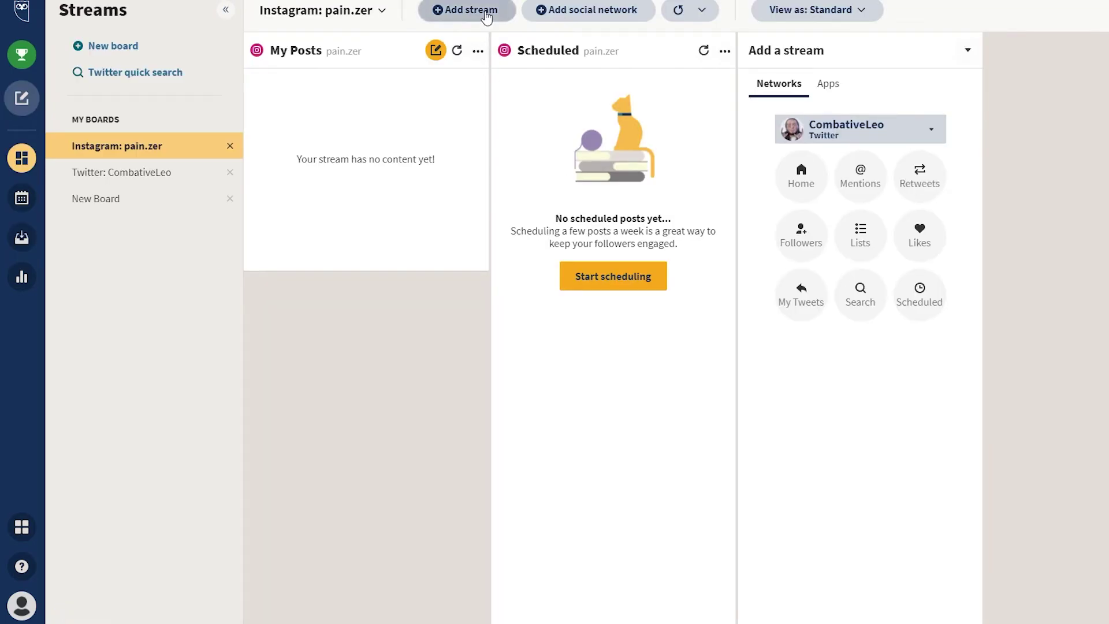
- Preview the stream types without adding one, then switch to the Twitter board
left_click(485, 14)
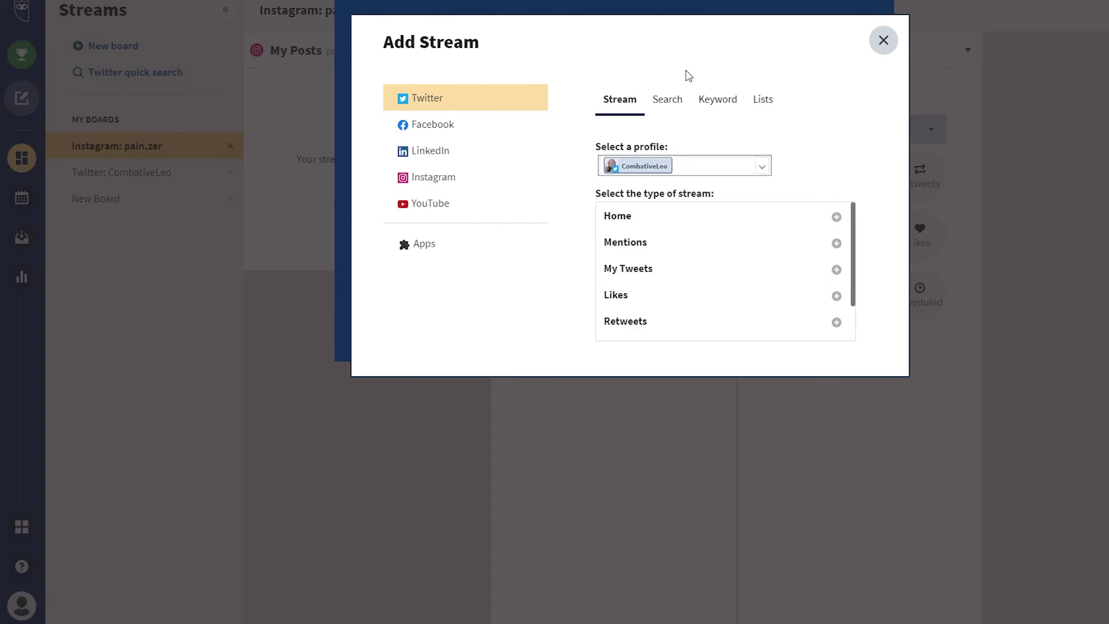
scroll(636, 267, "down", 2)
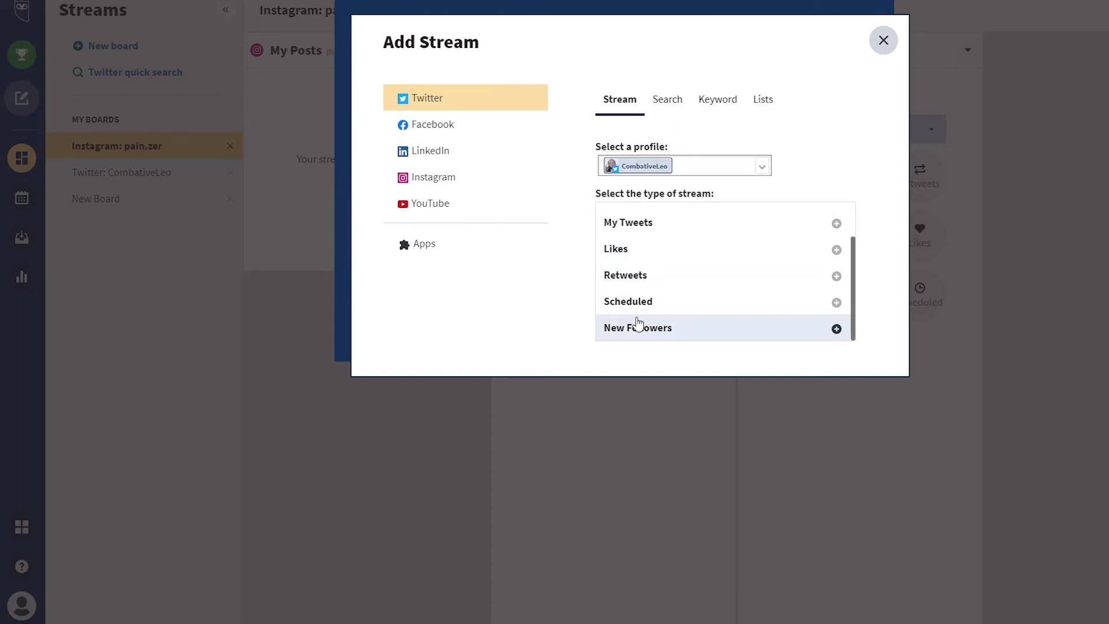
left_click(883, 41)
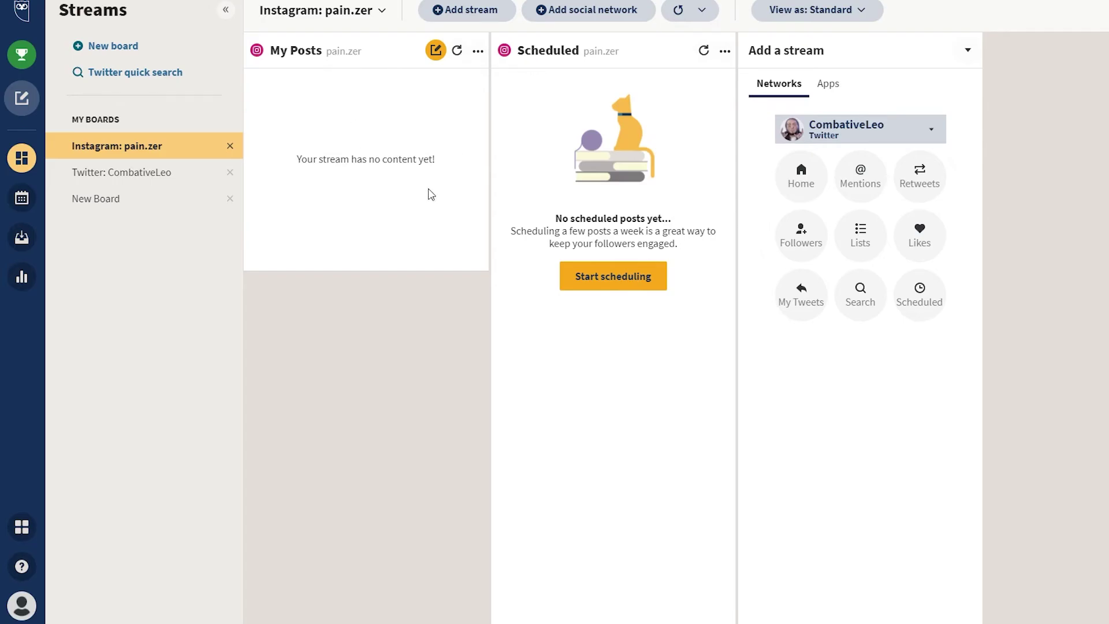
left_click(207, 183)
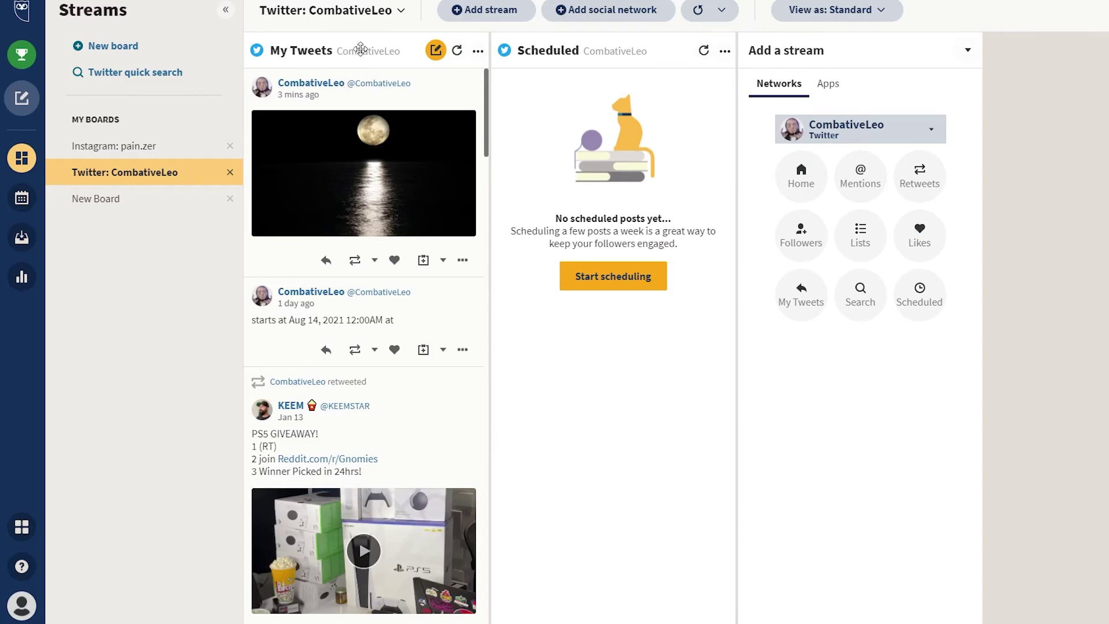
left_click_drag(360, 49, 613, 37)
- Add a Twitter Home stream to the board
left_click(877, 300)
left_click(766, 126)
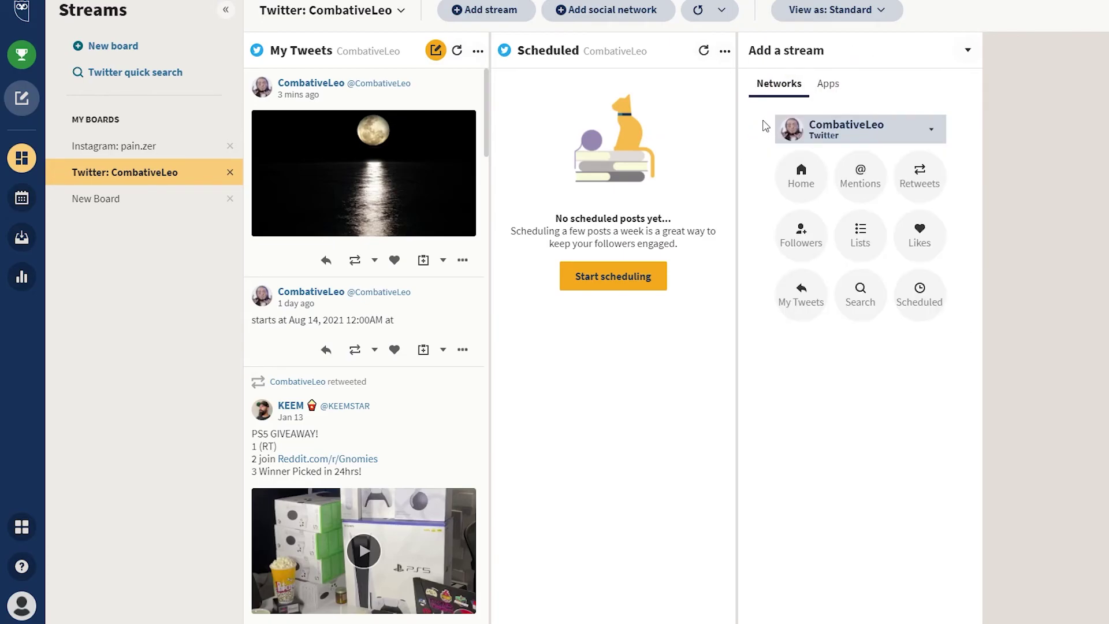
left_click(491, 10)
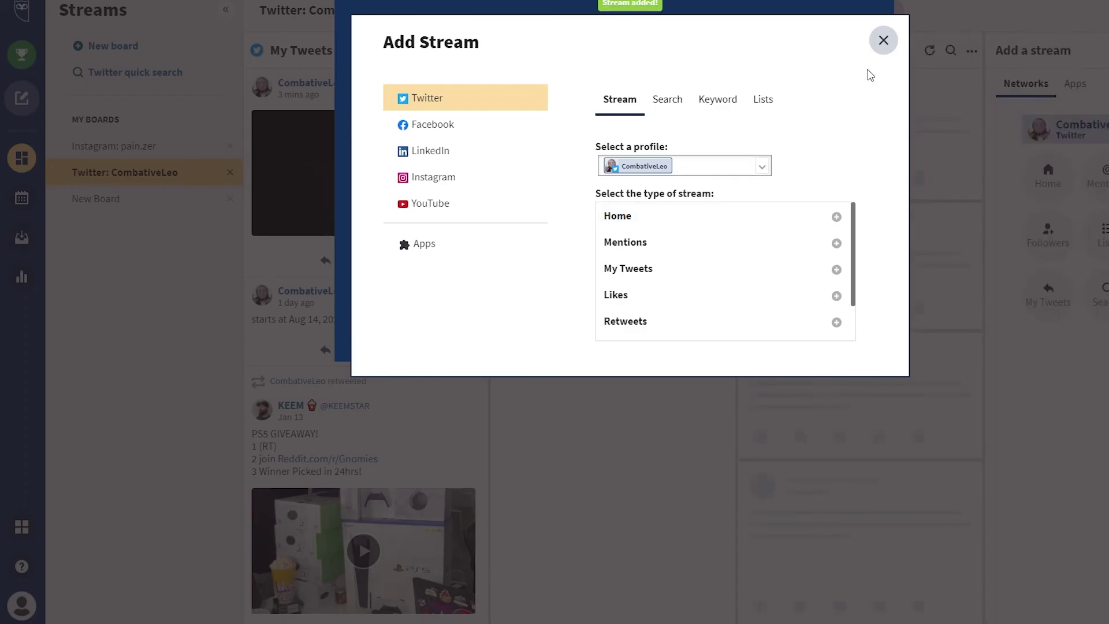
left_click(882, 41)
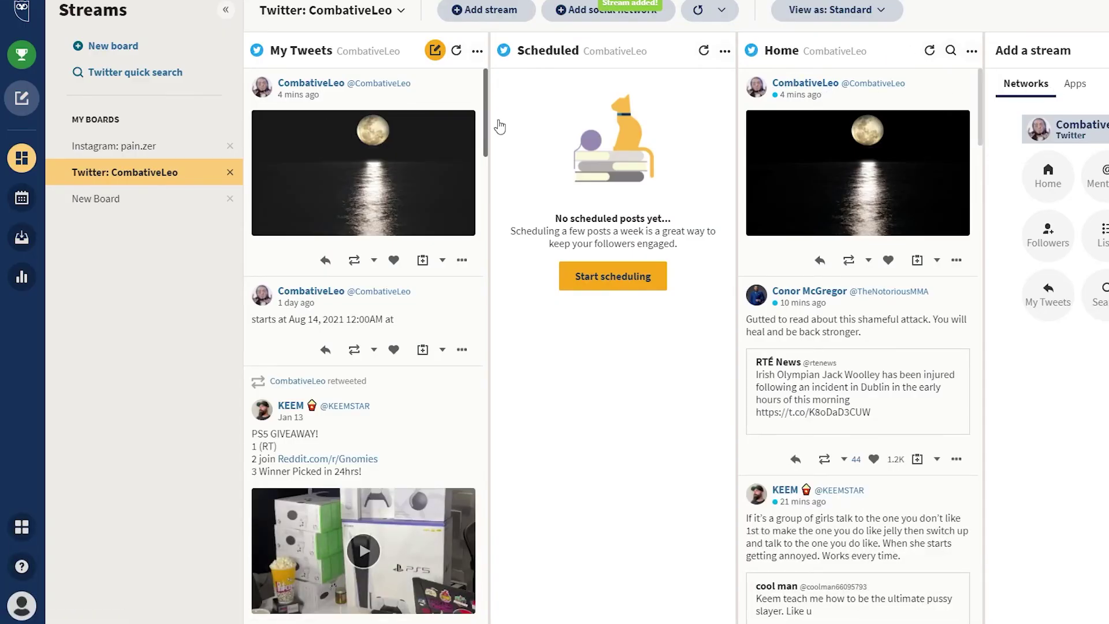
- Move the Home column to the leftmost position and check its timeline
mouse_move(820, 51)
left_mouse_down()
mouse_move(408, 89)
mouse_move(329, 85)
left_mouse_up()
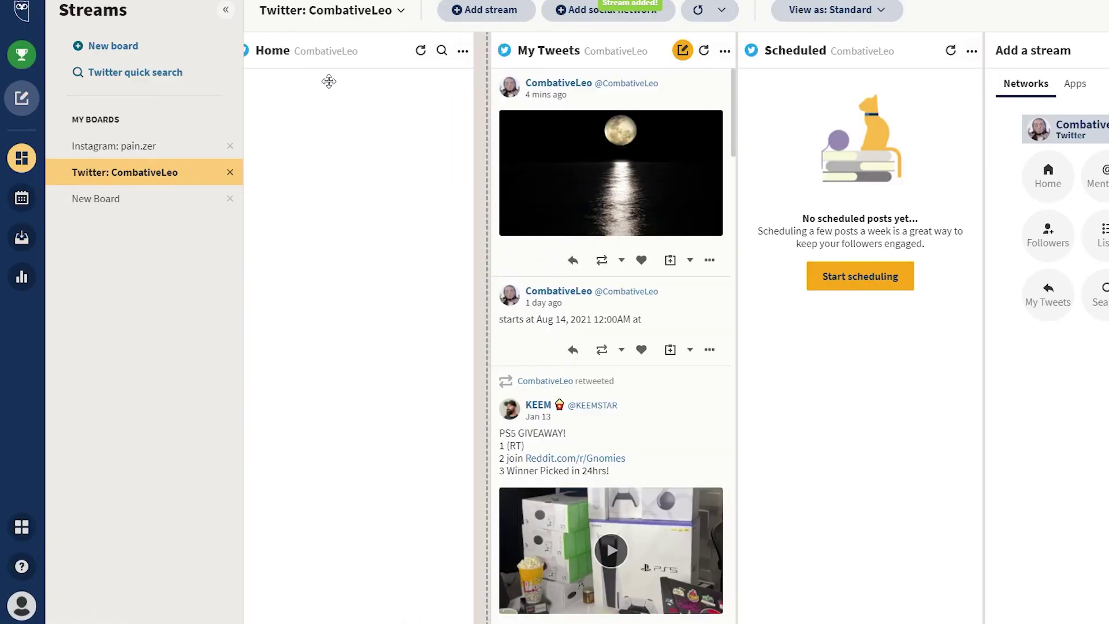
scroll(404, 228, "down", 4)
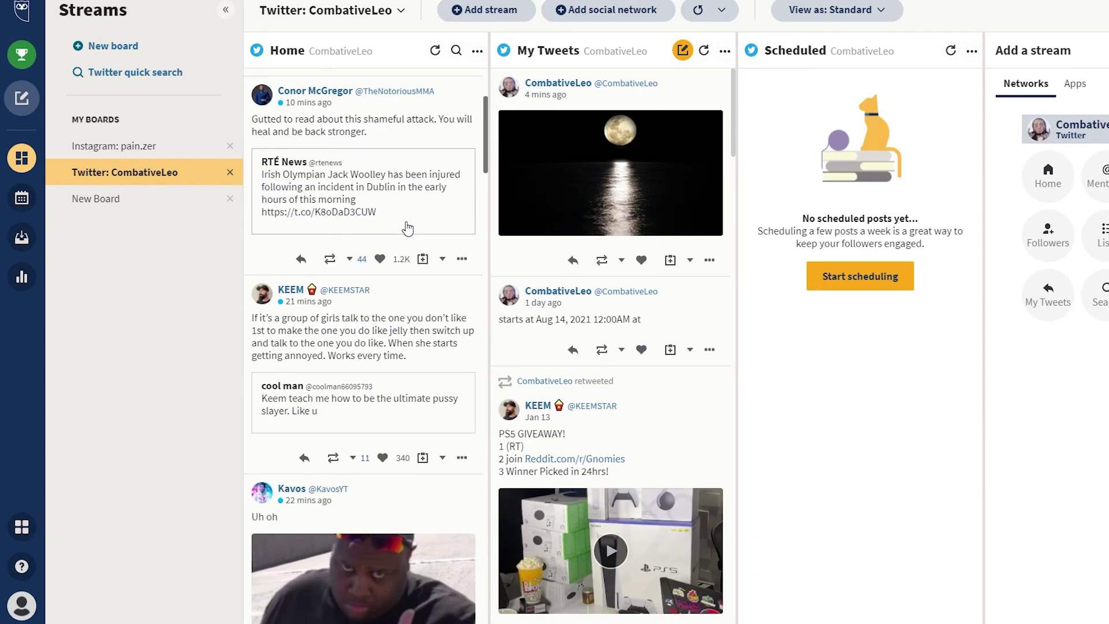
scroll(404, 228, "down", 7)
scroll(404, 228, "up", 7)
scroll(408, 233, "up", 4)
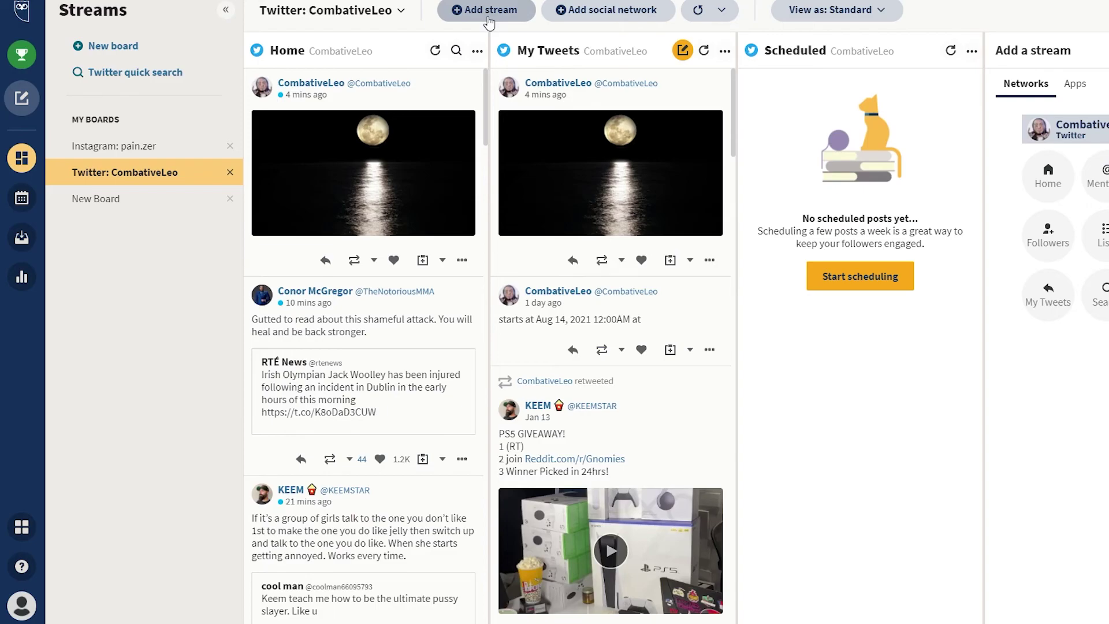
scroll(577, 260, "down", 3)
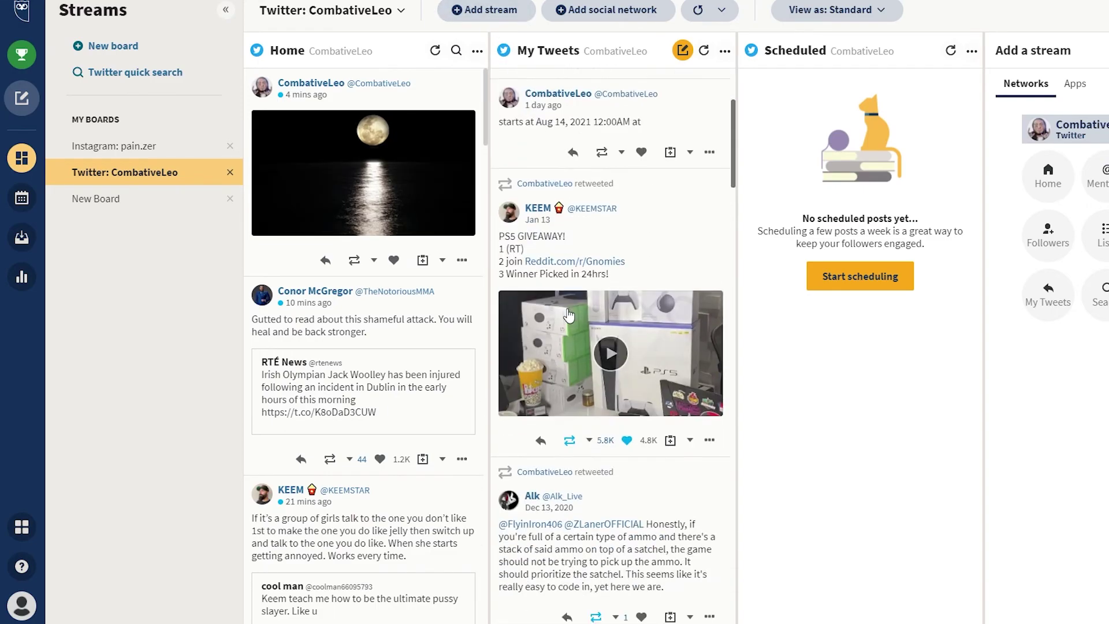
scroll(583, 300, "up", 3)
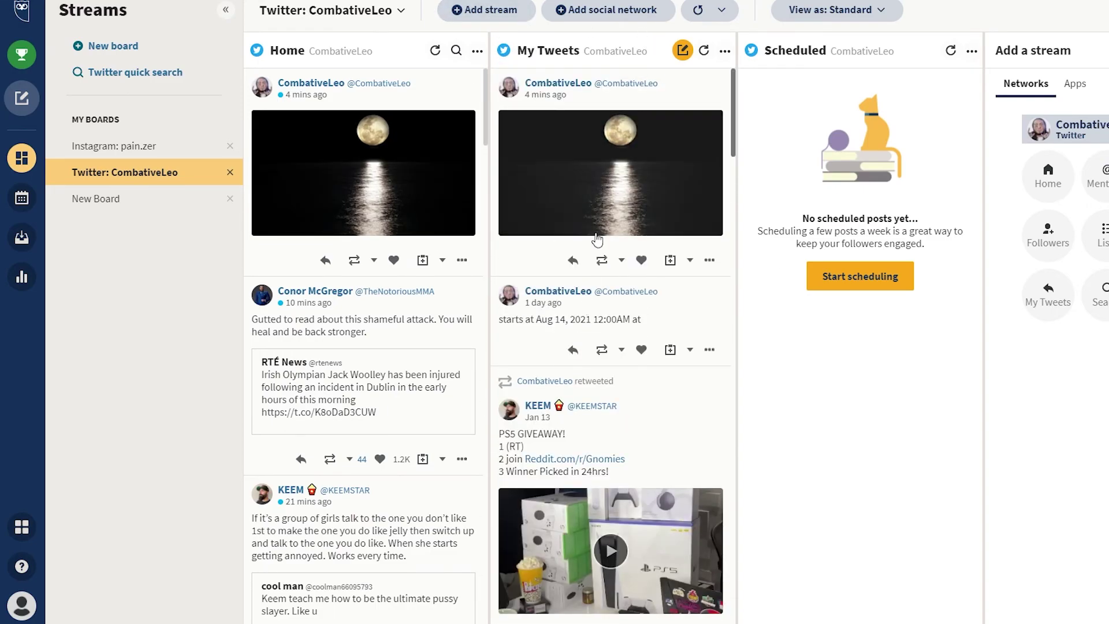
scroll(578, 399, "down", 1)
scroll(579, 398, "up", 1)
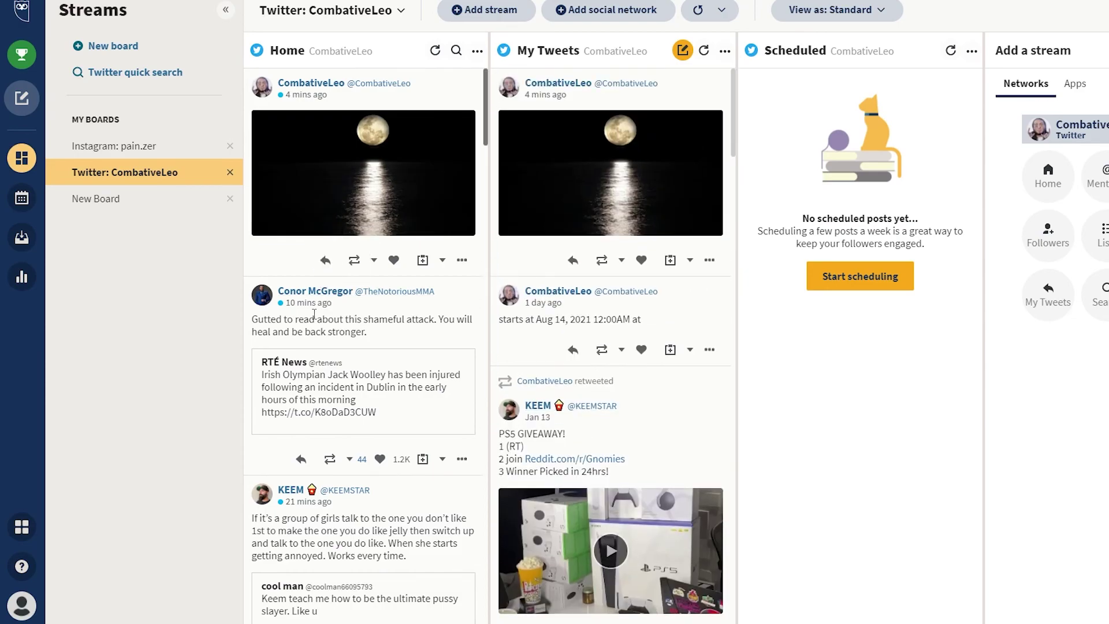
scroll(348, 277, "down", 3)
scroll(348, 323, "up", 3)
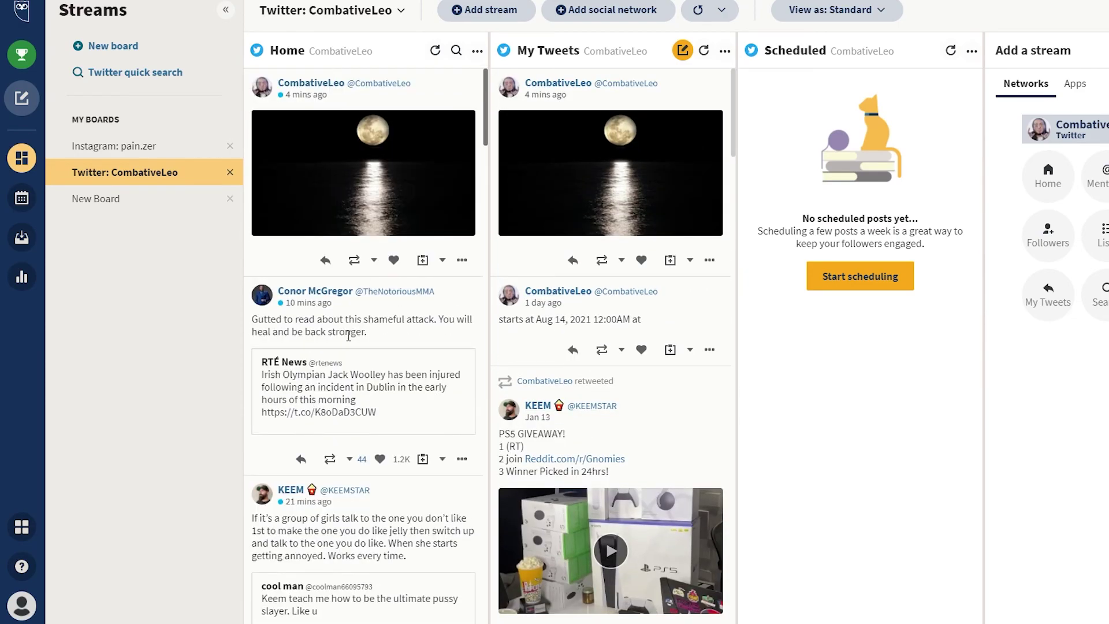
left_click(501, 13)
scroll(737, 255, "down", 2)
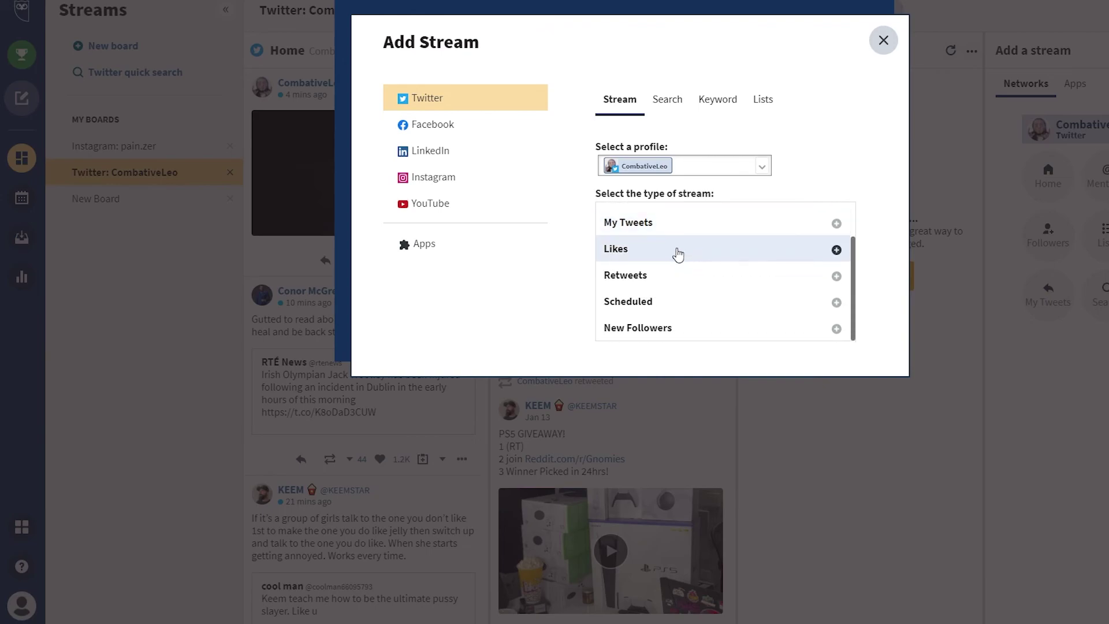
scroll(664, 330, "up", 1)
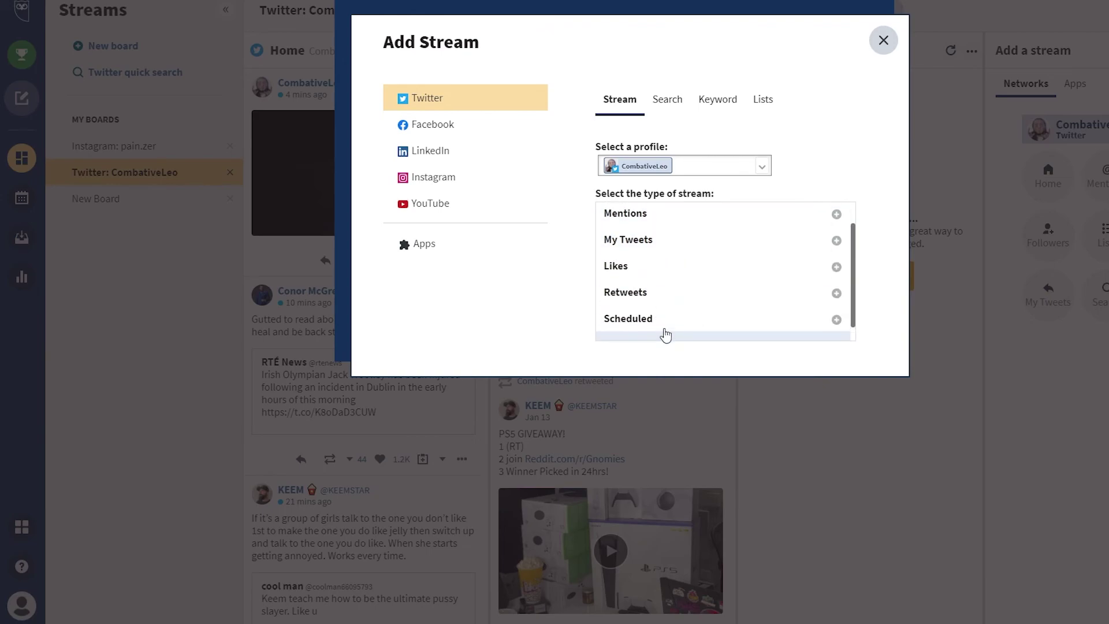
scroll(666, 334, "up", 1)
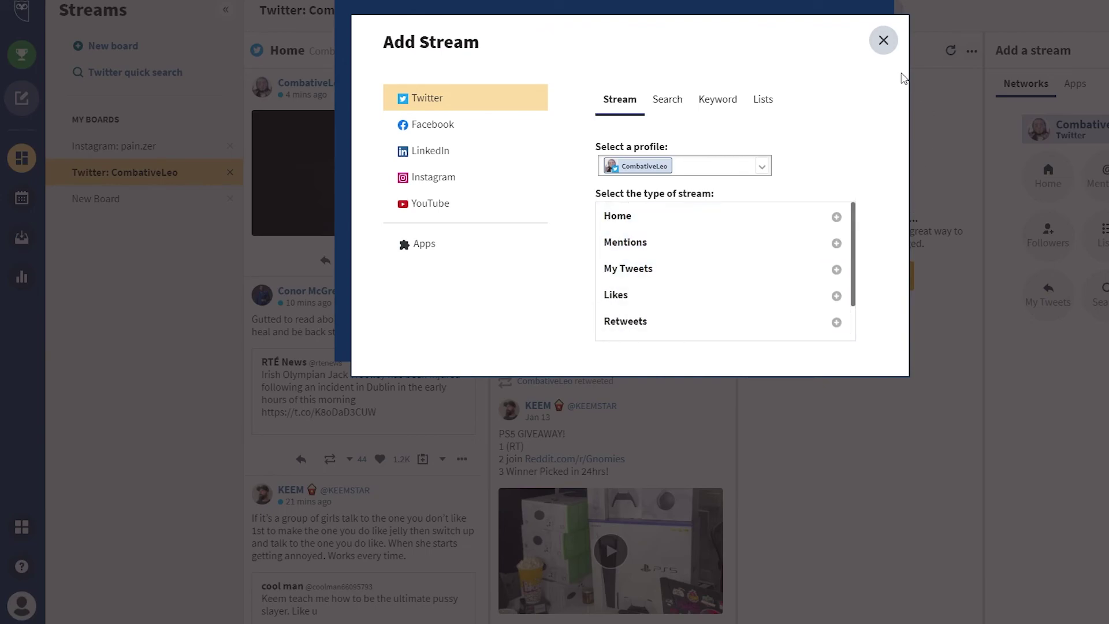
left_click(884, 43)
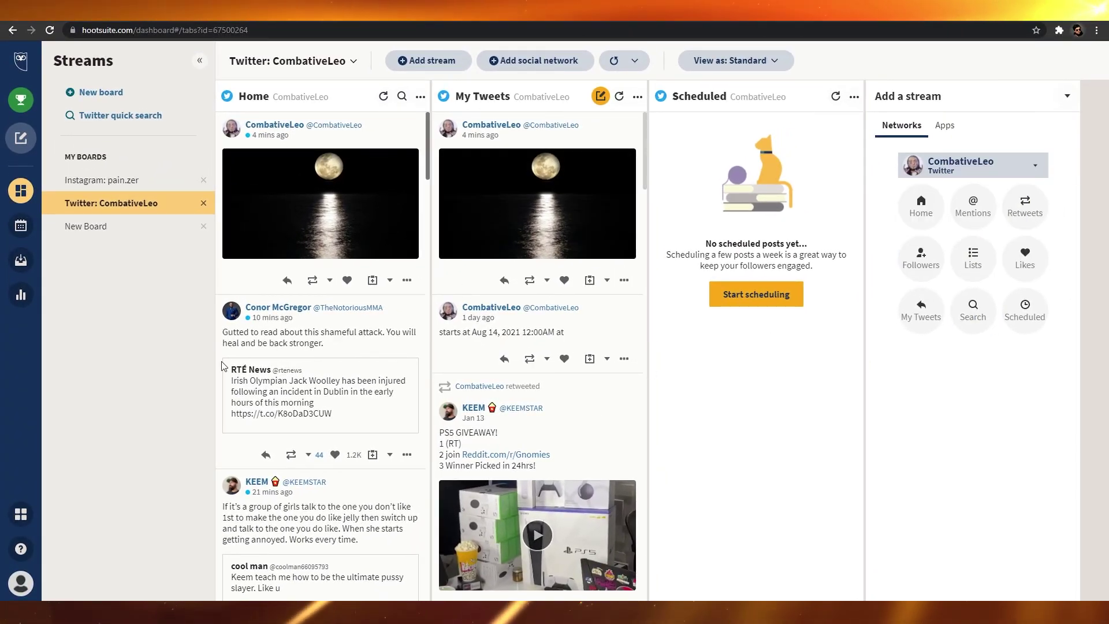
scroll(223, 366, "down", 3)
scroll(223, 366, "down", 3)
scroll(243, 375, "up", 7)
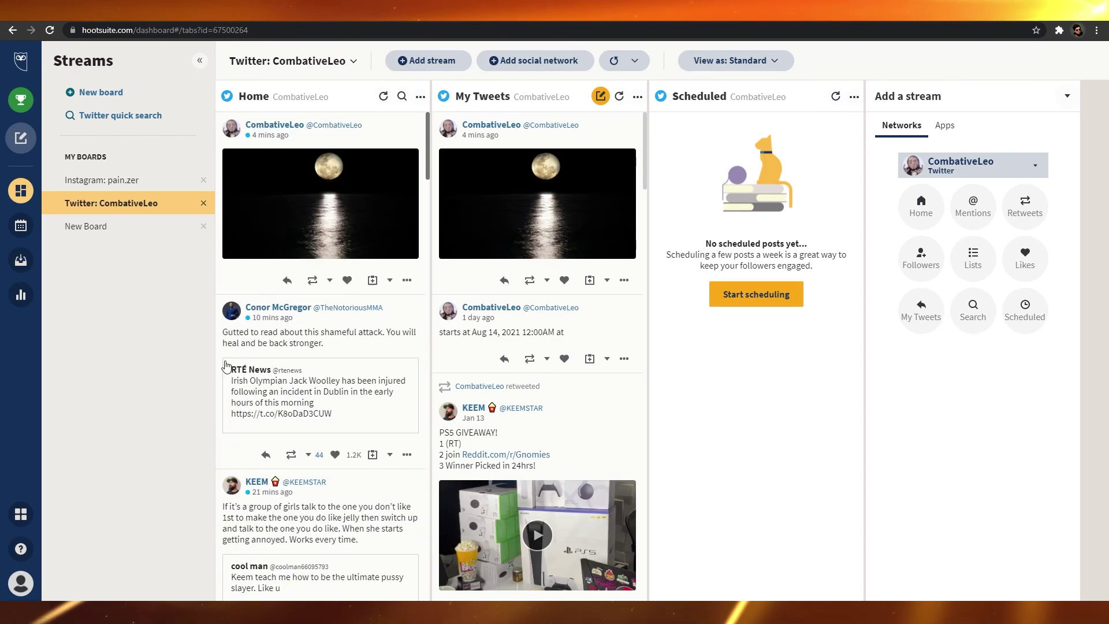